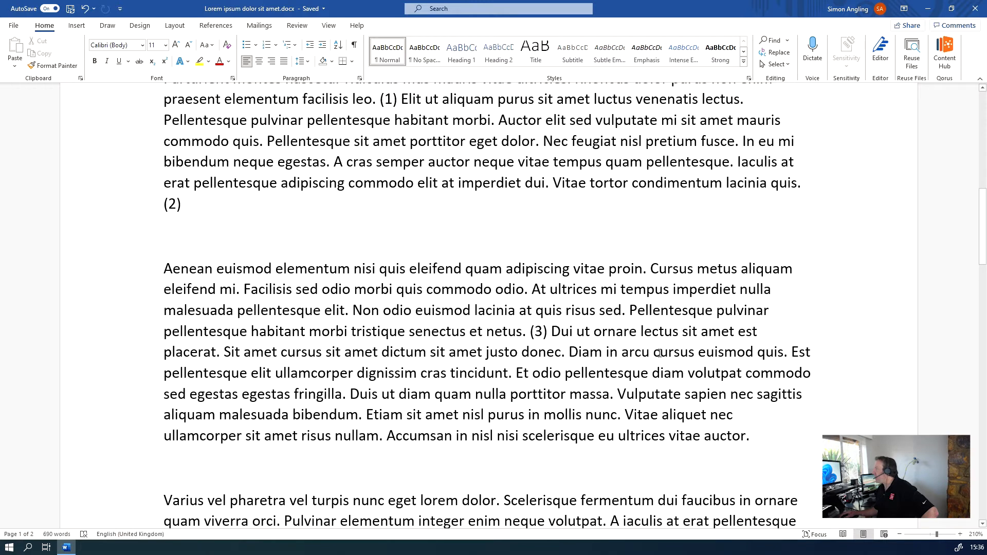
Insert the built-in Bibliography, with its heading, on the empty line after the last paragraph of the document
{"action": "left_click", "coordinate": [166, 397]}
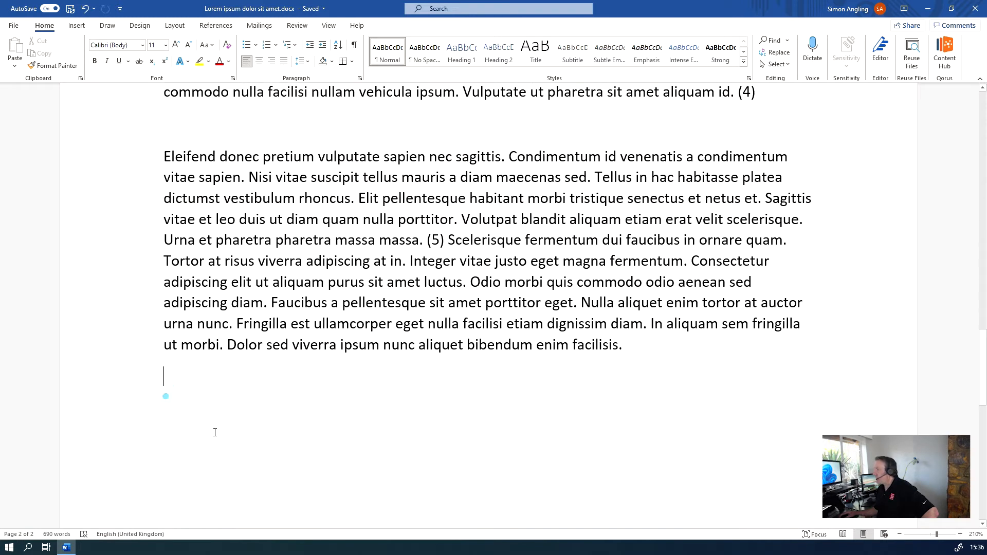
{"action": "left_click", "coordinate": [167, 409]}
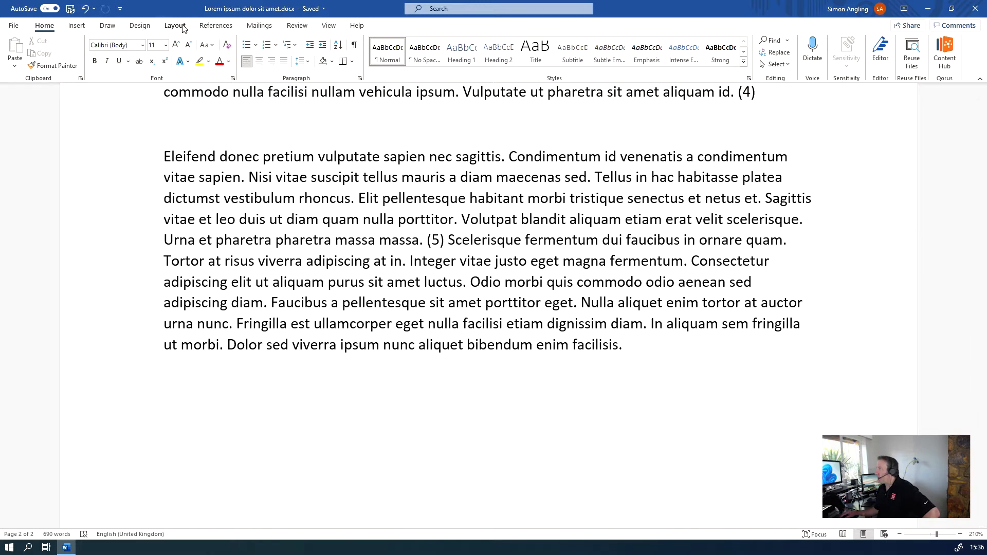
{"action": "left_click", "coordinate": [213, 27]}
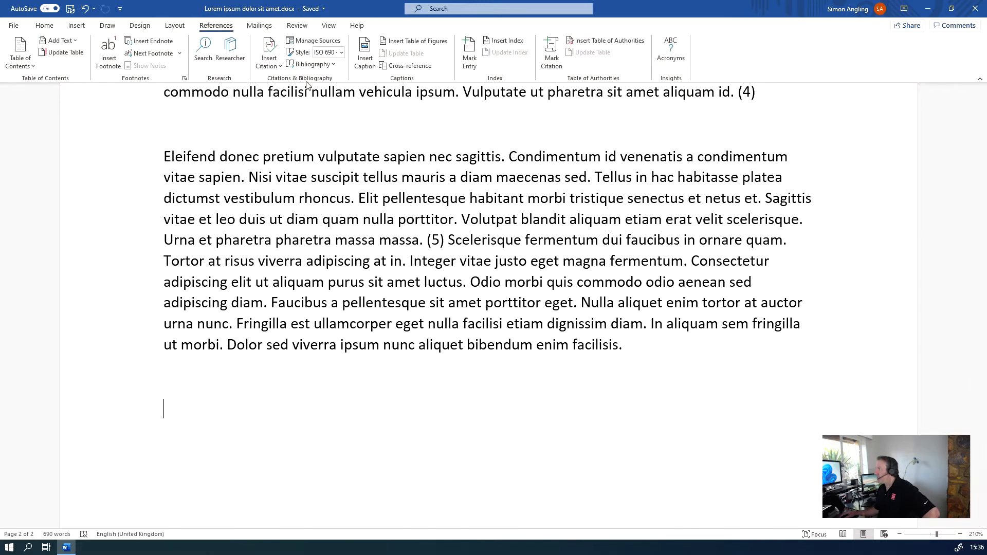
{"action": "left_click", "coordinate": [329, 64]}
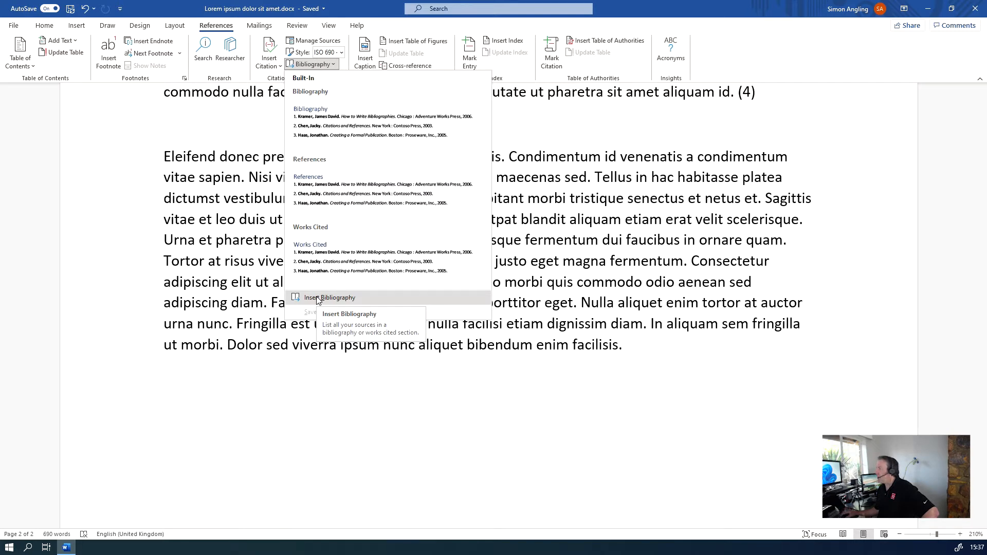
{"action": "left_click", "coordinate": [319, 136]}
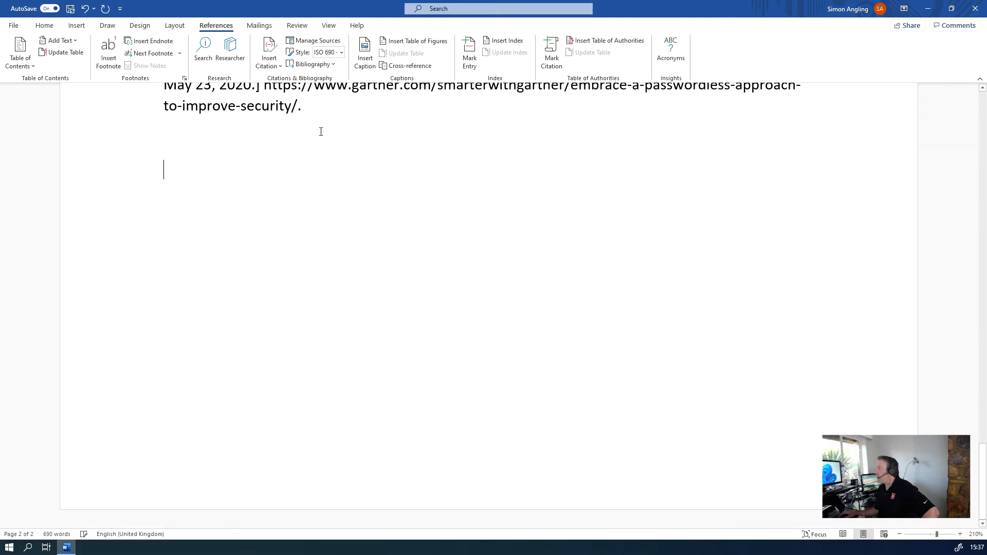
{"action": "scroll", "coordinate": [459, 391], "scroll_direction": "up", "scroll_amount": 1}
{"action": "scroll", "coordinate": [459, 390], "scroll_direction": "up", "scroll_amount": 5}
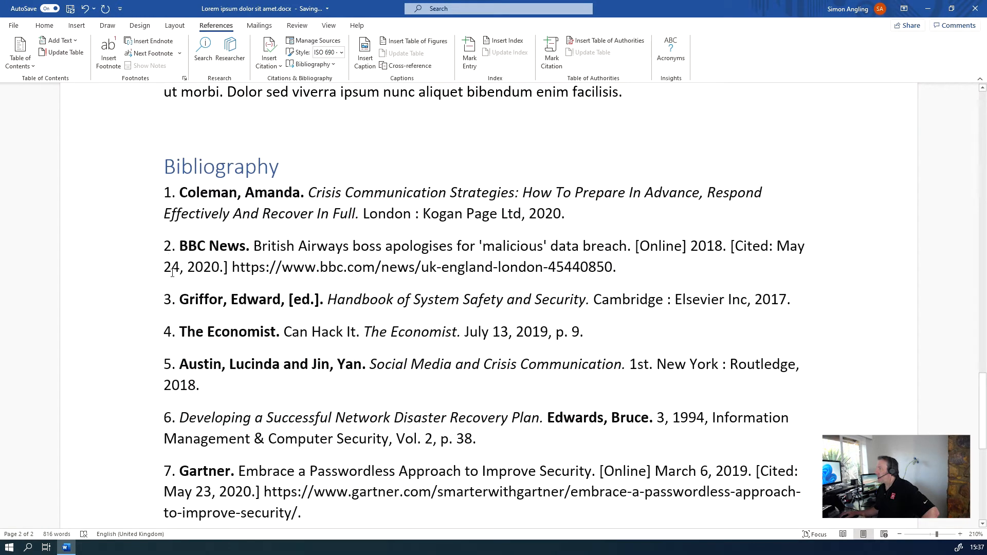
{"action": "scroll", "coordinate": [166, 482], "scroll_direction": "up", "scroll_amount": 4}
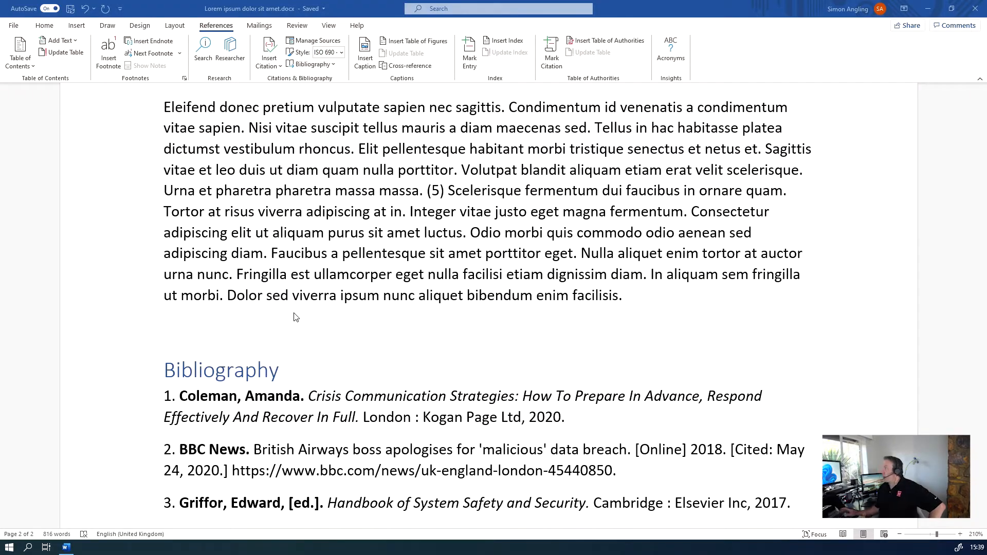
Change the document's citation and bibliography style to Harvard - Anglia and check the reformatted entries
{"action": "scroll", "coordinate": [295, 345], "scroll_direction": "down", "scroll_amount": 3}
{"action": "scroll", "coordinate": [295, 344], "scroll_direction": "up", "scroll_amount": 3}
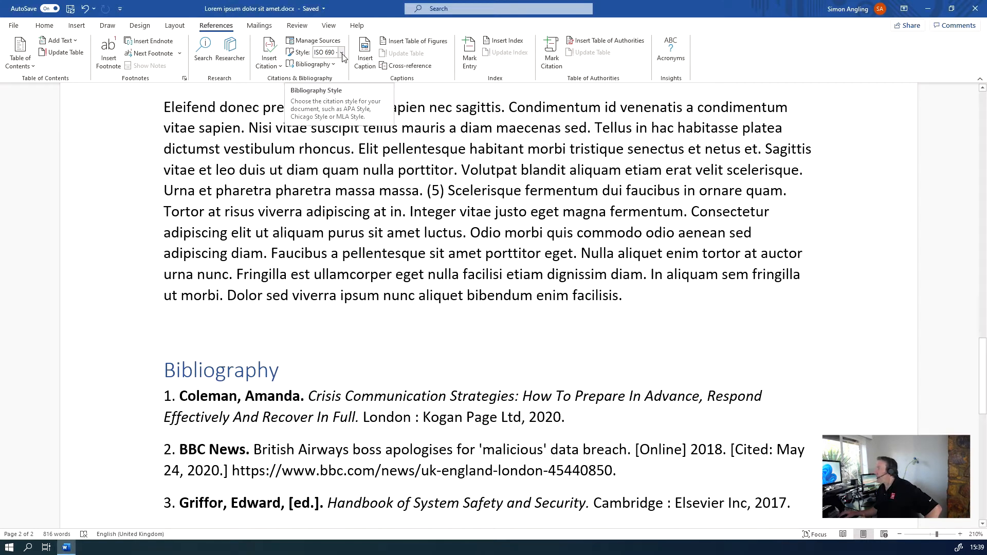
{"action": "left_click", "coordinate": [342, 53]}
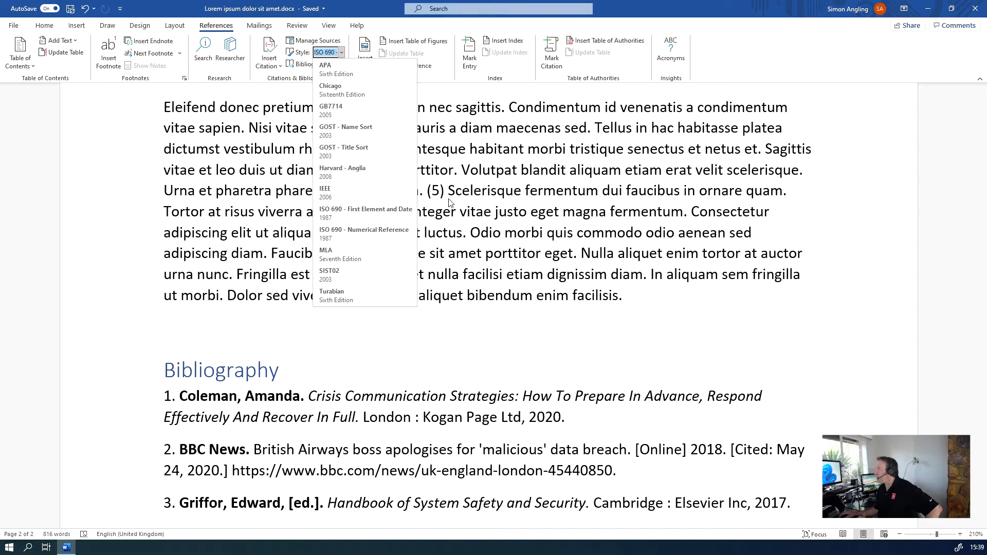
{"action": "left_click", "coordinate": [361, 178]}
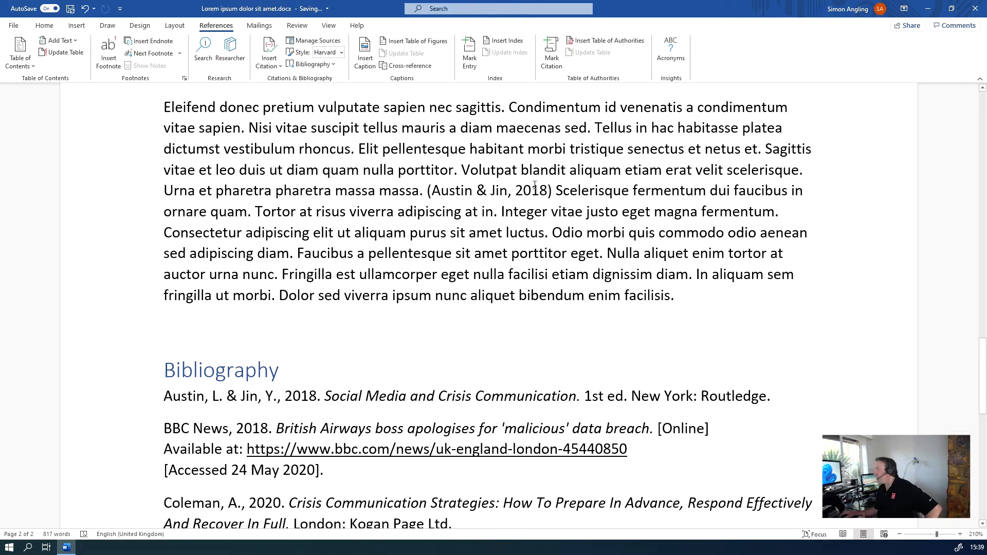
{"action": "scroll", "coordinate": [286, 281], "scroll_direction": "down", "scroll_amount": 3}
{"action": "scroll", "coordinate": [288, 307], "scroll_direction": "down", "scroll_amount": 2}
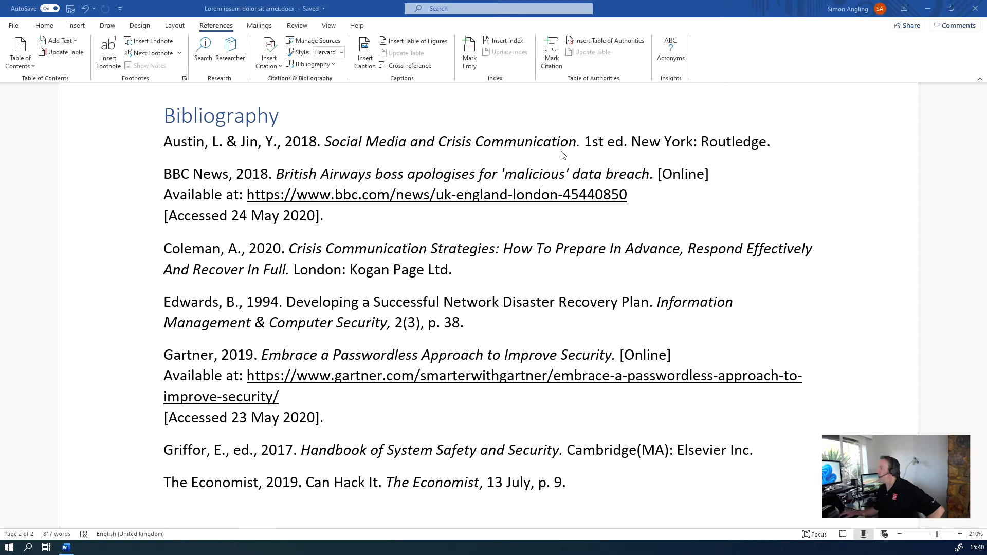
Open the Source Manager and look at the folder of saved source lists without opening a file
{"action": "left_click", "coordinate": [318, 44]}
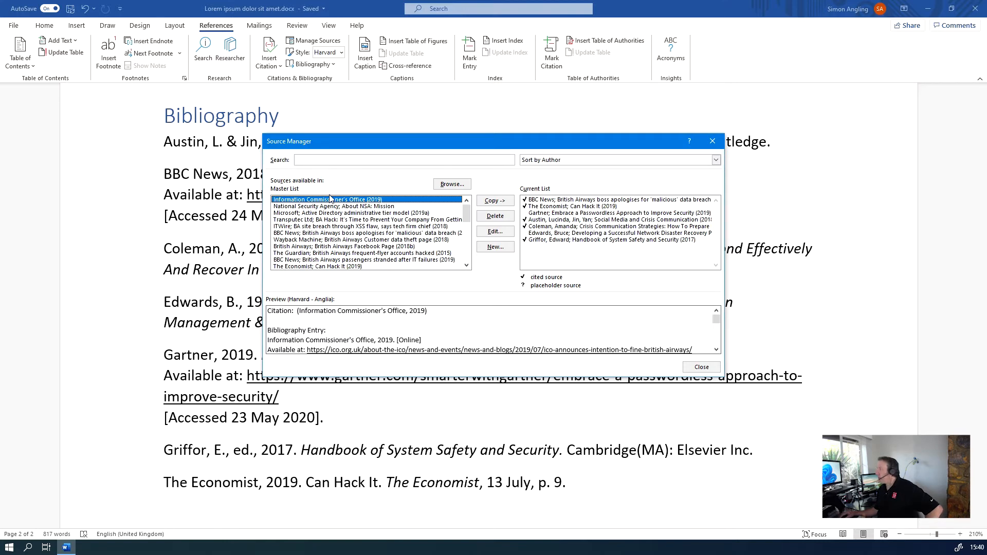
{"action": "left_click", "coordinate": [453, 184]}
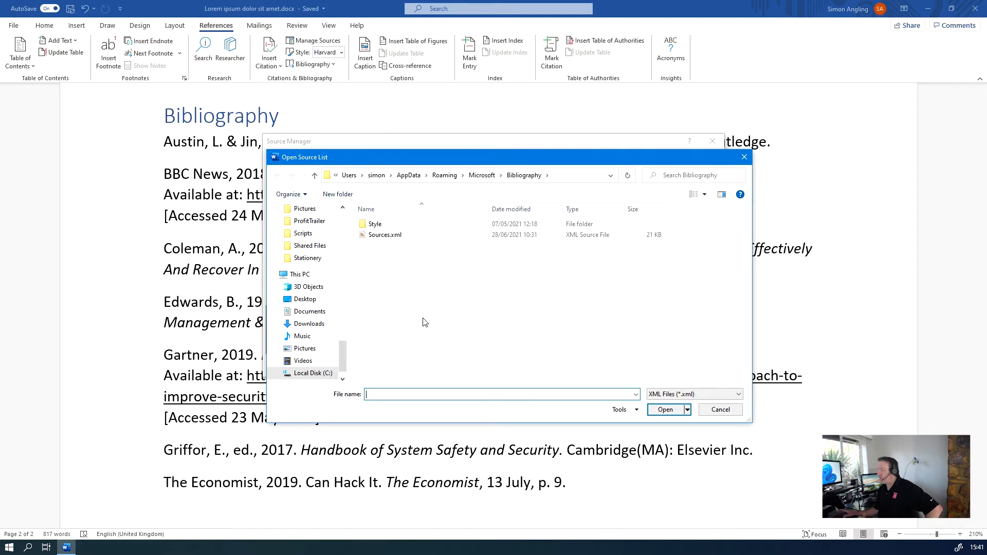
{"action": "left_click", "coordinate": [720, 410]}
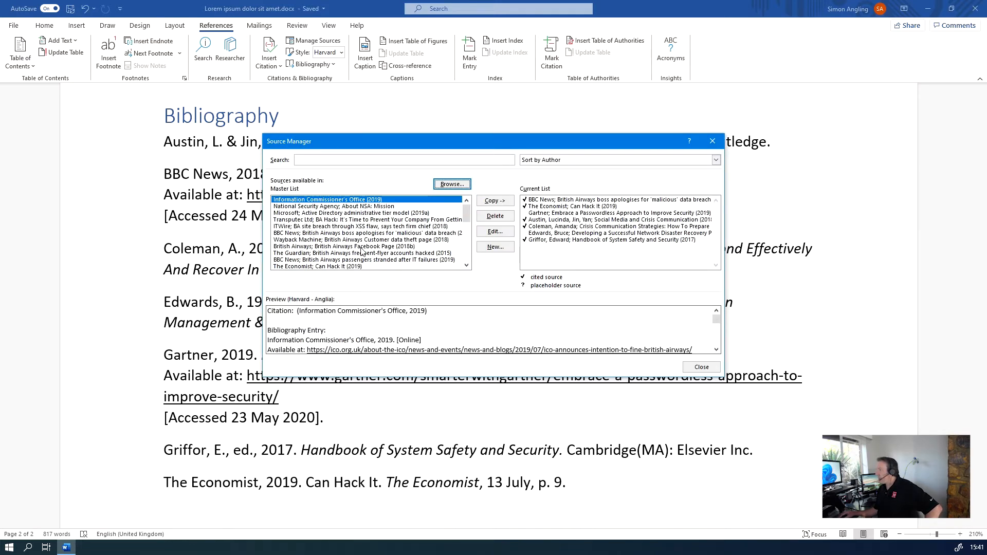
Copy the source "British Airways hacking: how not to respond to a cyber attack" from the master list to the current list
{"action": "left_click_drag", "start_coordinate": [361, 247], "coordinate": [362, 214]}
{"action": "left_click_drag", "start_coordinate": [362, 247], "coordinate": [369, 267]}
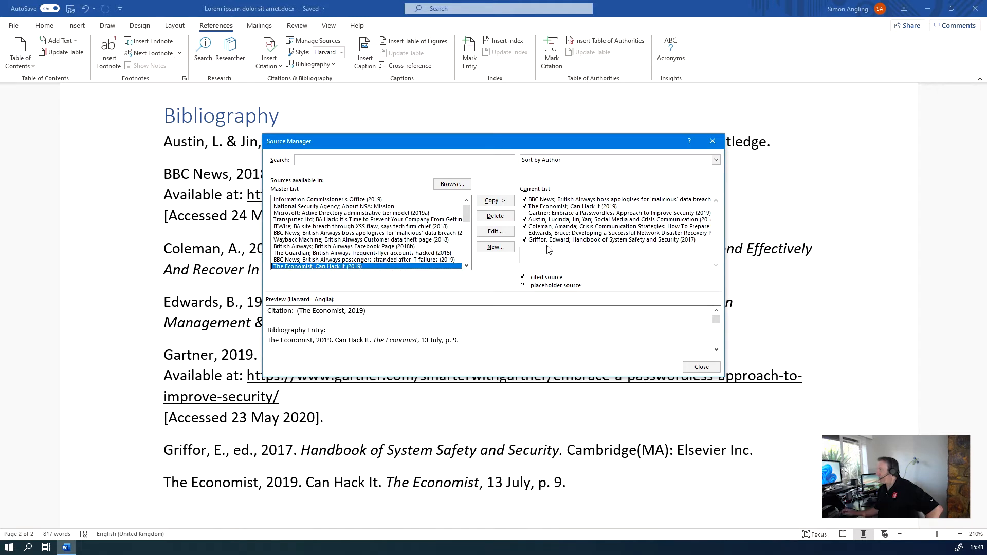
{"action": "scroll", "coordinate": [392, 248], "scroll_direction": "down", "scroll_amount": 2}
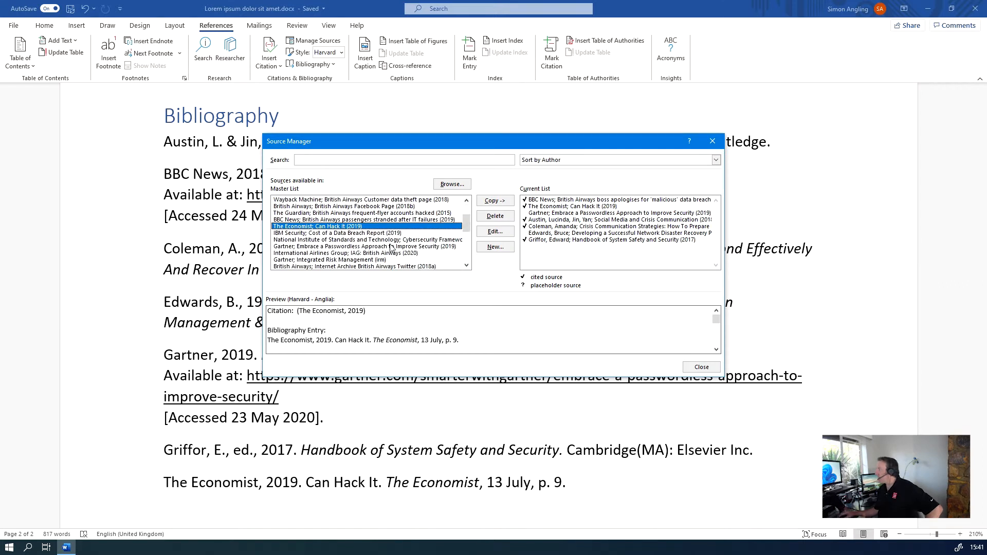
{"action": "scroll", "coordinate": [392, 248], "scroll_direction": "down", "scroll_amount": 1}
{"action": "scroll", "coordinate": [381, 272], "scroll_direction": "down", "scroll_amount": 3}
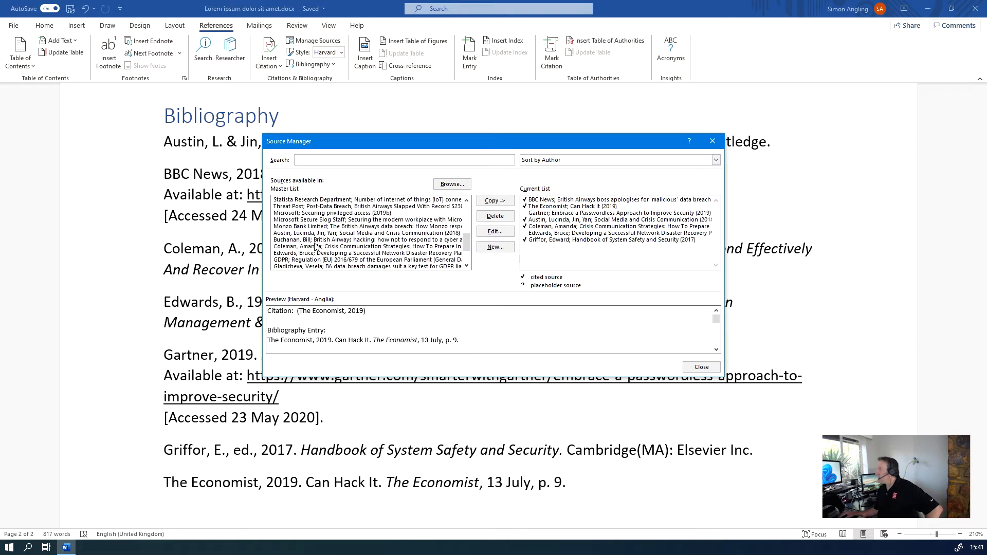
{"action": "left_click", "coordinate": [315, 240]}
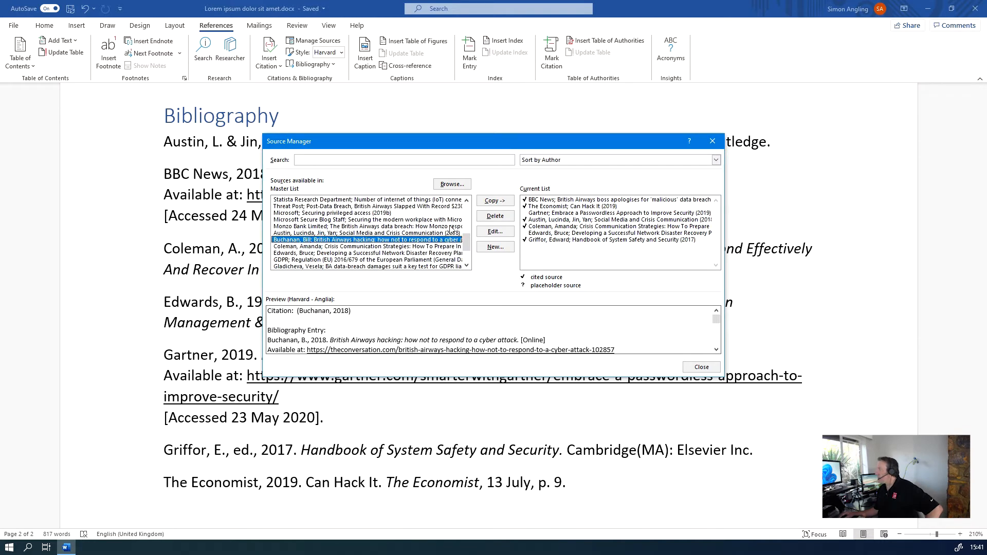
{"action": "left_click", "coordinate": [489, 202]}
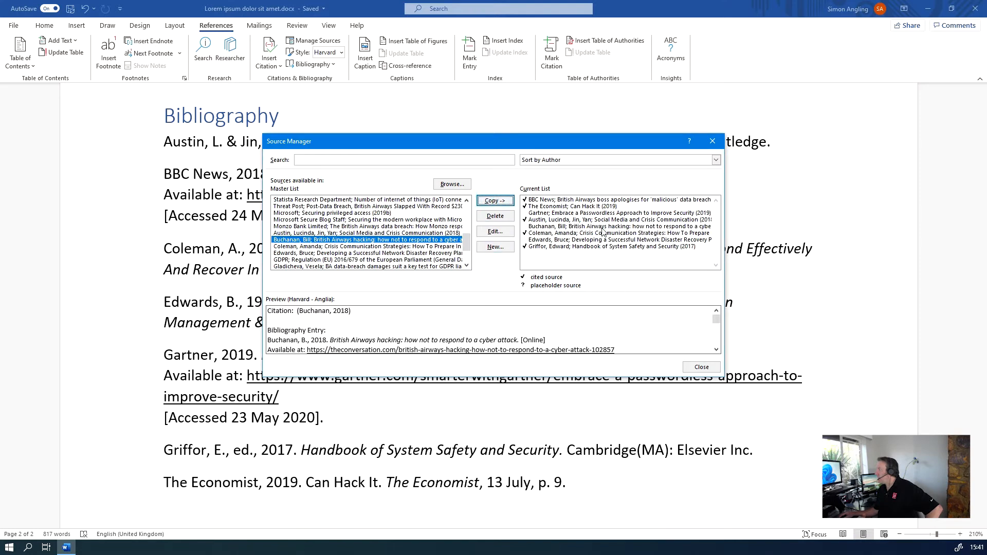
{"action": "left_click", "coordinate": [589, 229]}
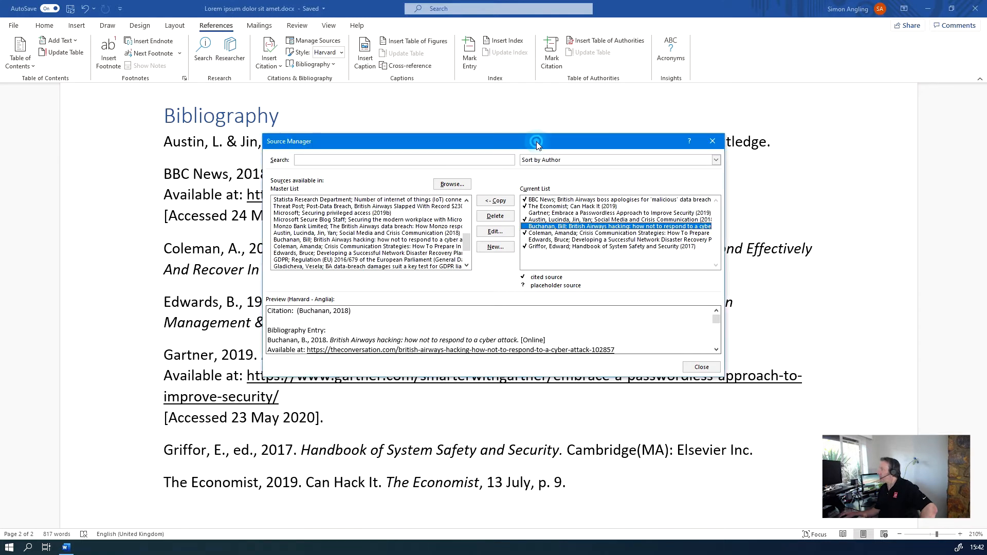
Delete "Developing a Successful Network Disaster Recovery Plan" from the current list only, keeping it in the master list, and close the Source Manager
{"action": "left_click_drag", "start_coordinate": [536, 141], "coordinate": [661, 144]}
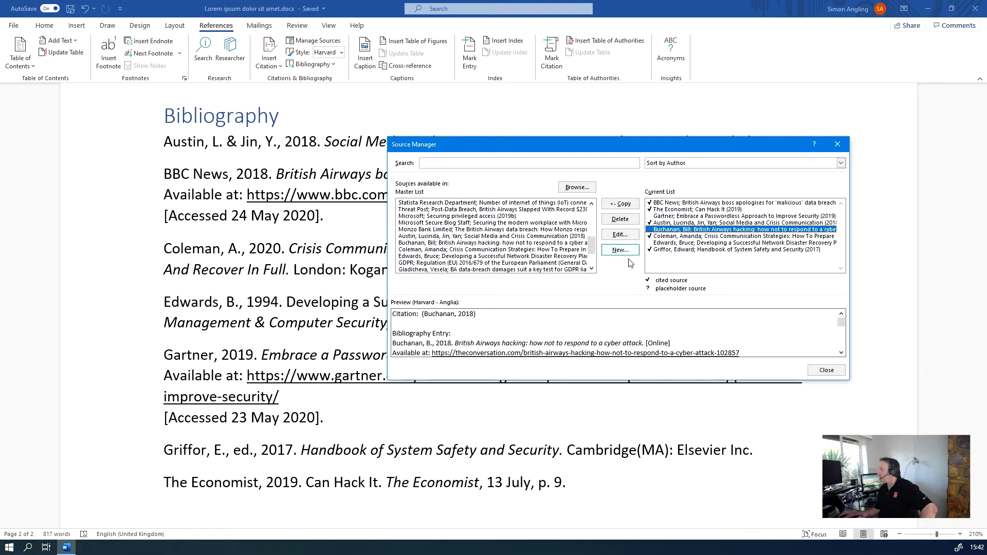
{"action": "left_click", "coordinate": [691, 243]}
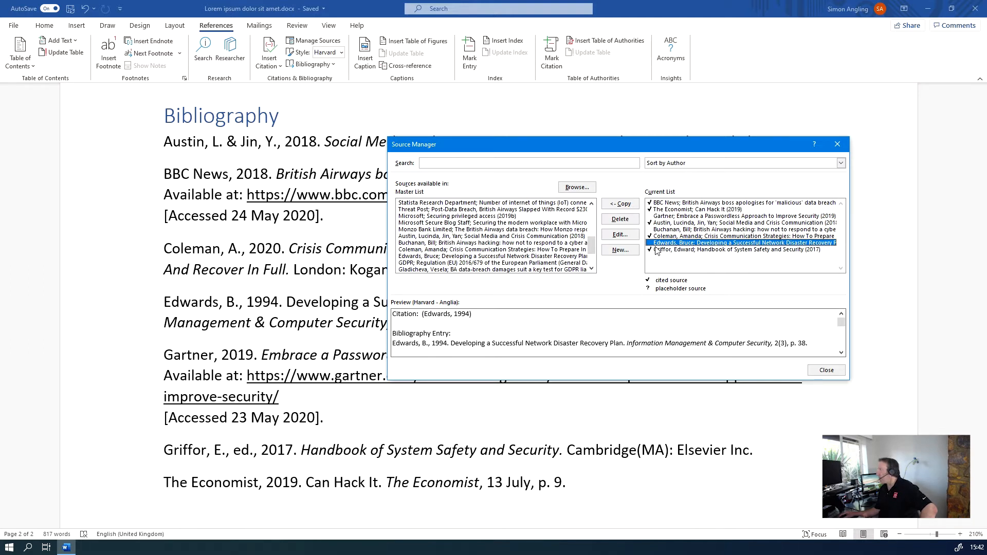
{"action": "left_click", "coordinate": [628, 221]}
{"action": "scroll", "coordinate": [455, 250], "scroll_direction": "down", "scroll_amount": 2}
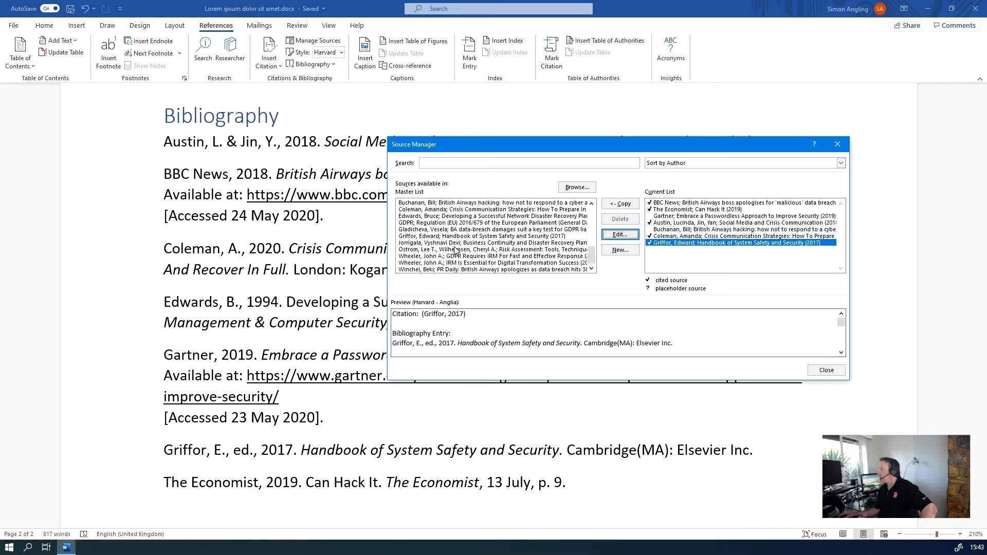
{"action": "left_click", "coordinate": [406, 217]}
{"action": "scroll", "coordinate": [411, 226], "scroll_direction": "up", "scroll_amount": 2}
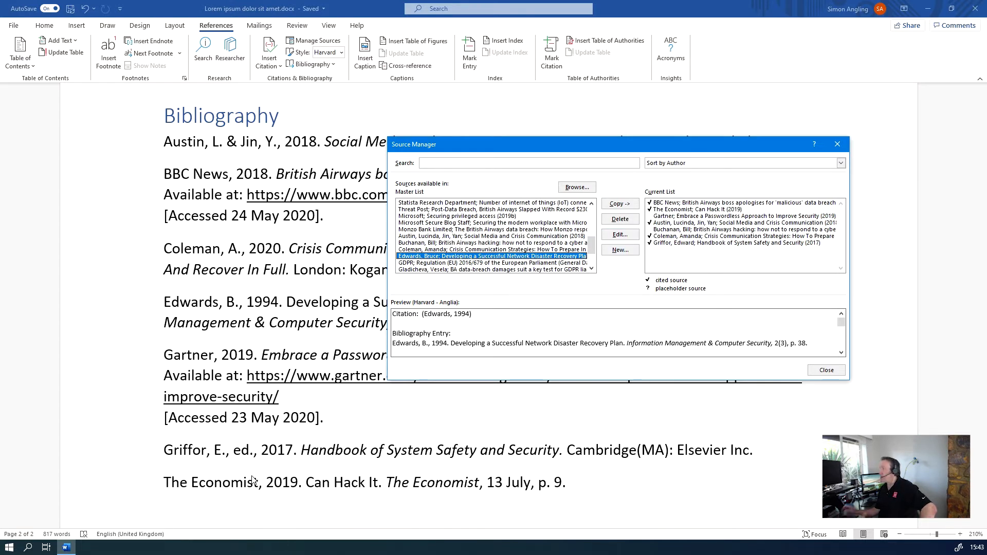
{"action": "left_click", "coordinate": [692, 230]}
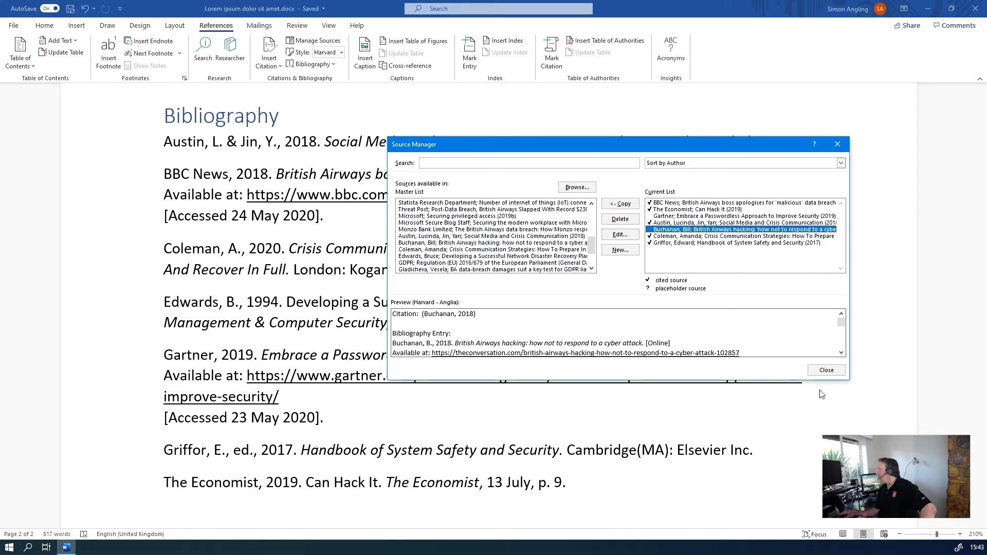
{"action": "left_click", "coordinate": [826, 371]}
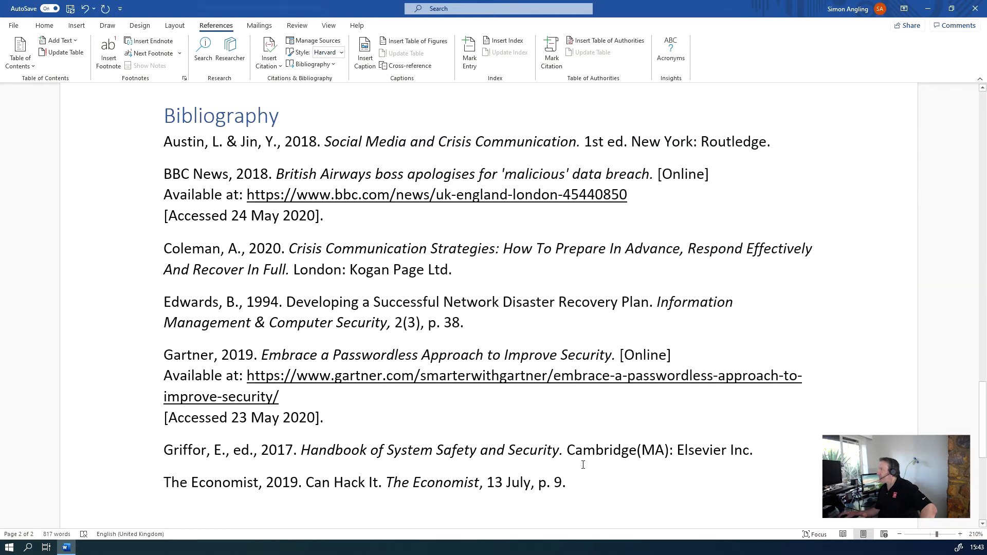
Cite "British Airways hacking: how not to respond to a cyber attack" after the sentence ending "sit amet porttitor eget." in the last body paragraph
{"action": "scroll", "coordinate": [552, 472], "scroll_direction": "up", "scroll_amount": 10}
{"action": "scroll", "coordinate": [507, 375], "scroll_direction": "down", "scroll_amount": 1}
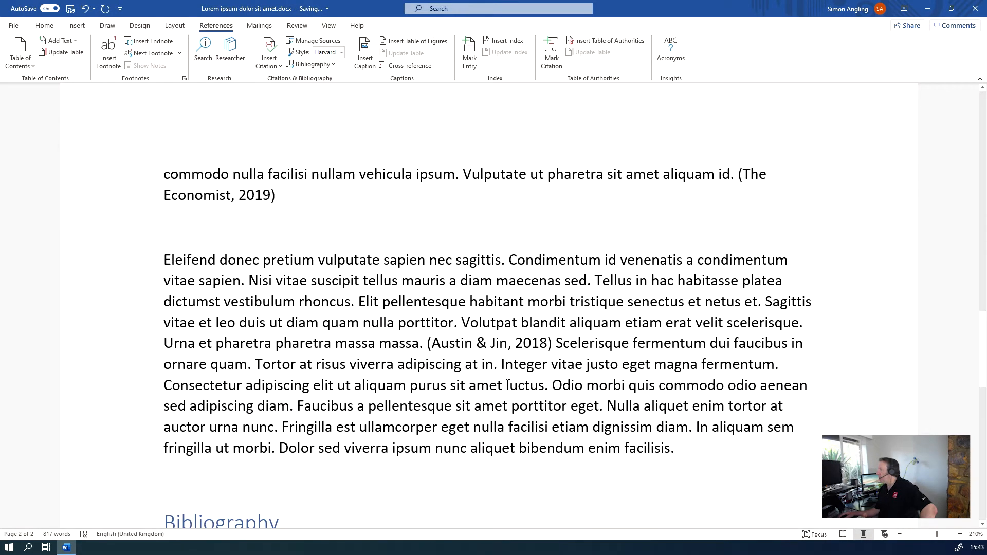
{"action": "left_click", "coordinate": [607, 406], "text": "ctrl"}
{"action": "left_click", "coordinate": [607, 408]}
{"action": "left_click", "coordinate": [270, 65]}
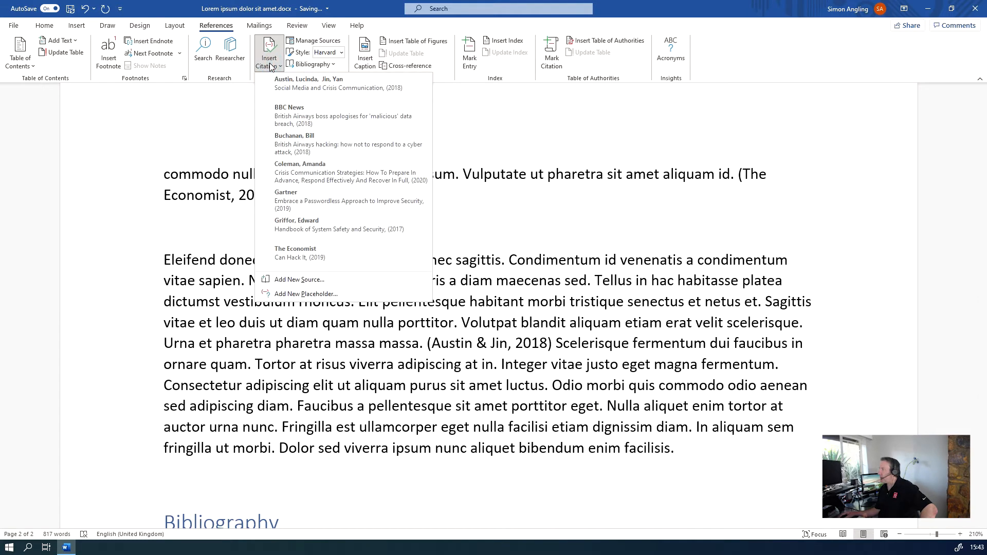
{"action": "left_click", "coordinate": [296, 143]}
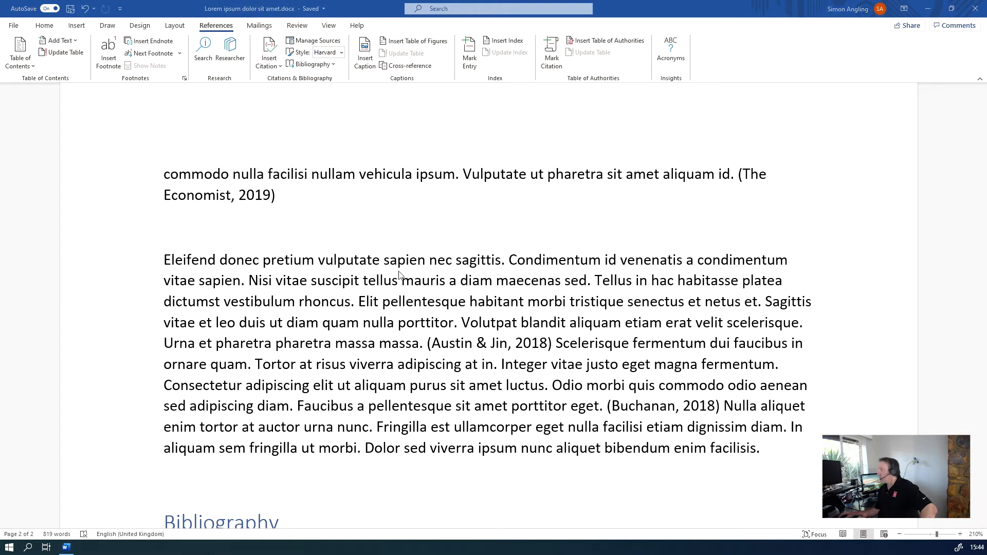
Add a citation placeholder with the tag name Bob after "dictumst vestibulum rhoncus." in the last body paragraph
{"action": "left_click", "coordinate": [355, 302]}
{"action": "left_click", "coordinate": [269, 55]}
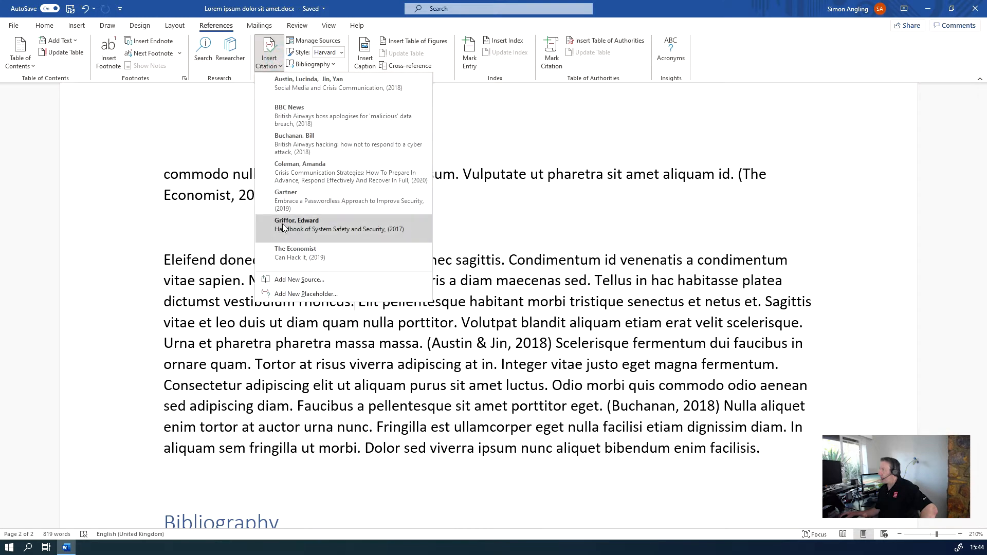
{"action": "left_click", "coordinate": [291, 297]}
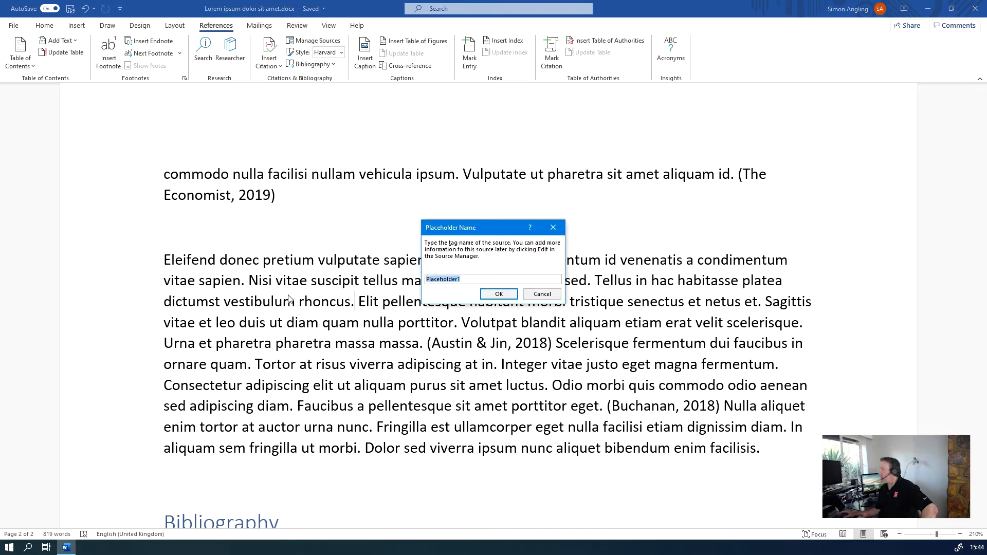
{"action": "type", "text": "Bob"}
{"action": "left_click", "coordinate": [498, 298]}
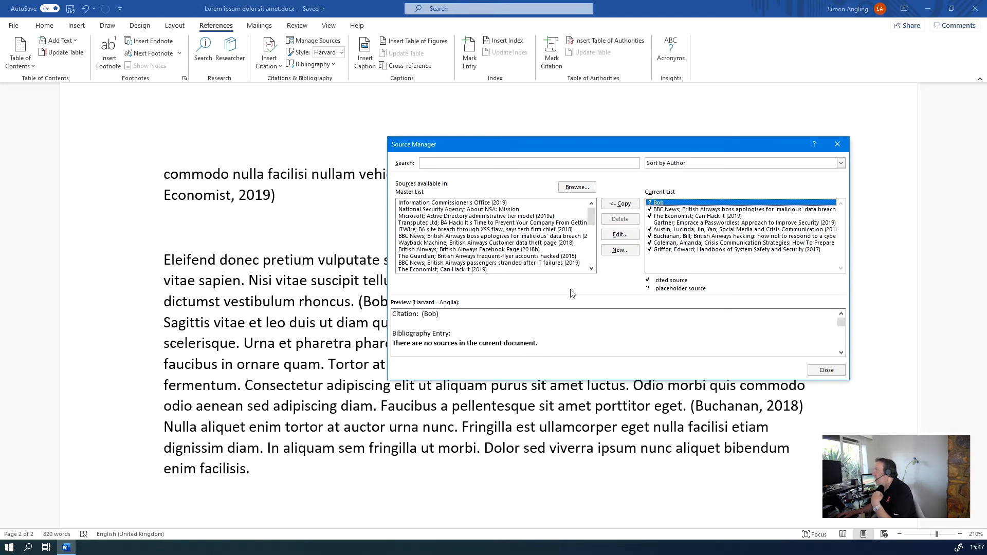
Open the Bob placeholder source for editing in the Source Manager and set its source type to Book
{"action": "left_click", "coordinate": [618, 236]}
{"action": "left_click", "coordinate": [352, 209]}
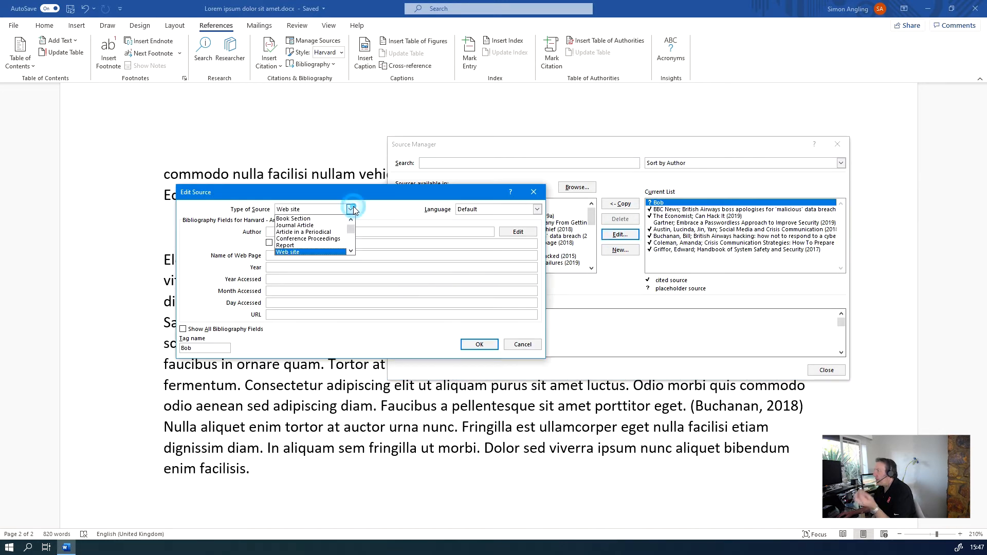
{"action": "left_click", "coordinate": [352, 219]}
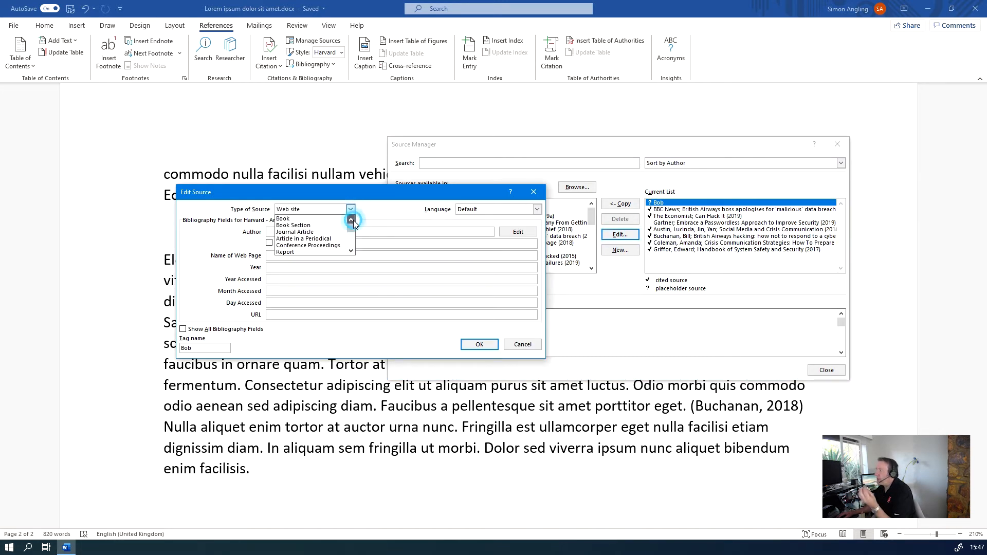
{"action": "left_click", "coordinate": [329, 220]}
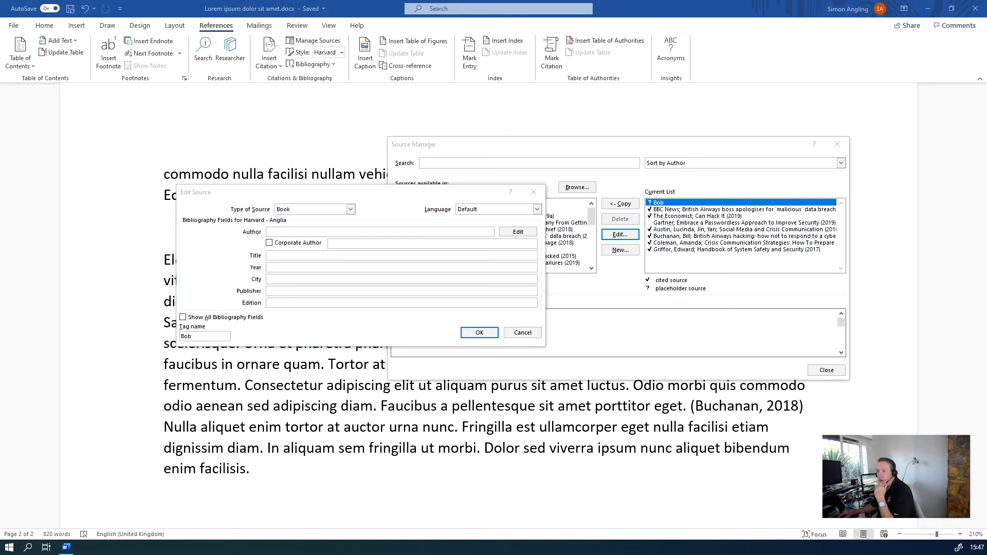
Enter Bob Ross as the author and "Somthing about Painting" as the title of the Bob book source
{"action": "left_click", "coordinate": [298, 233]}
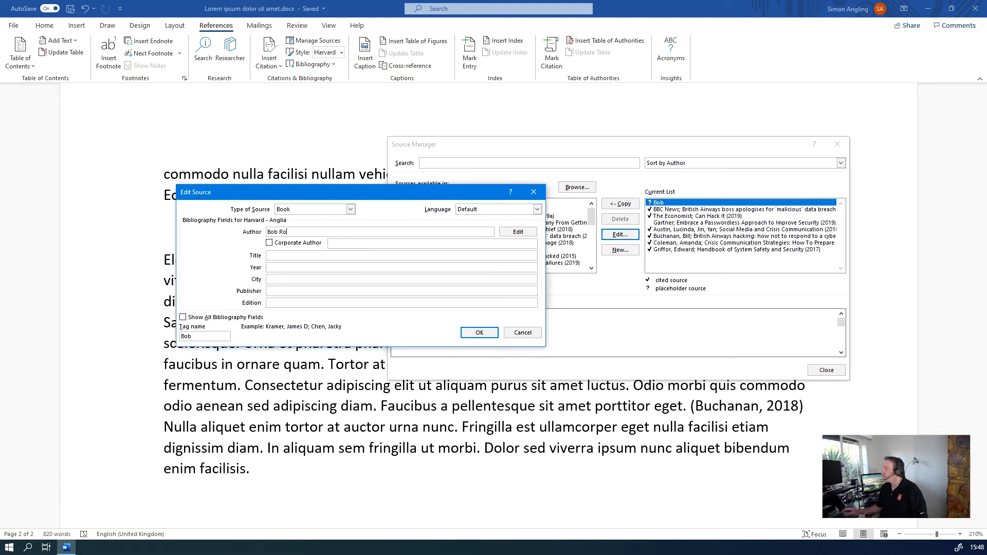
{"action": "key", "text": "Tab"}
{"action": "key", "text": "Tab"}
{"action": "key", "text": "Tab"}
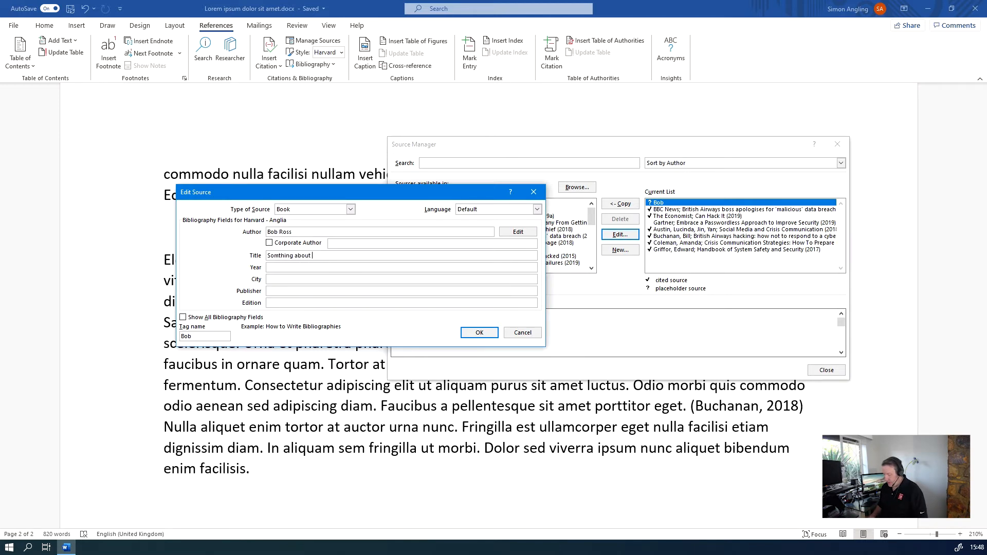
{"action": "key", "text": "Tab"}
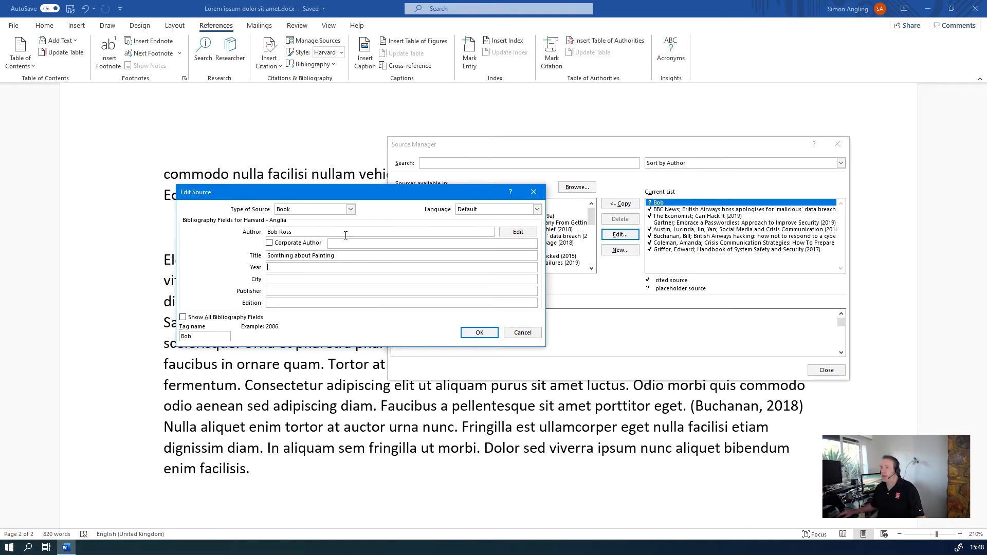
Switch the Bob source's type to Journal Article and then to Report to compare the bibliography fields each requires
{"action": "left_click", "coordinate": [351, 210]}
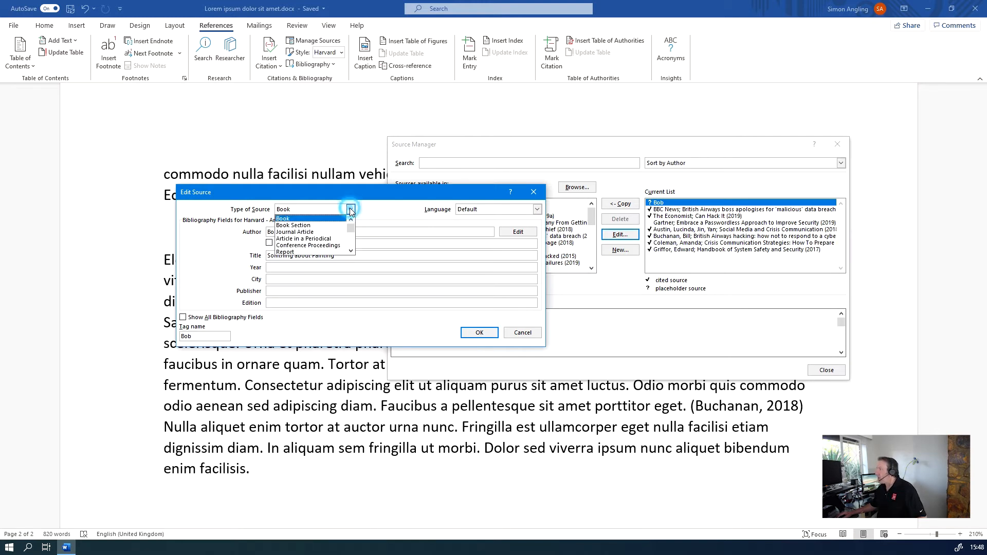
{"action": "left_click", "coordinate": [312, 233]}
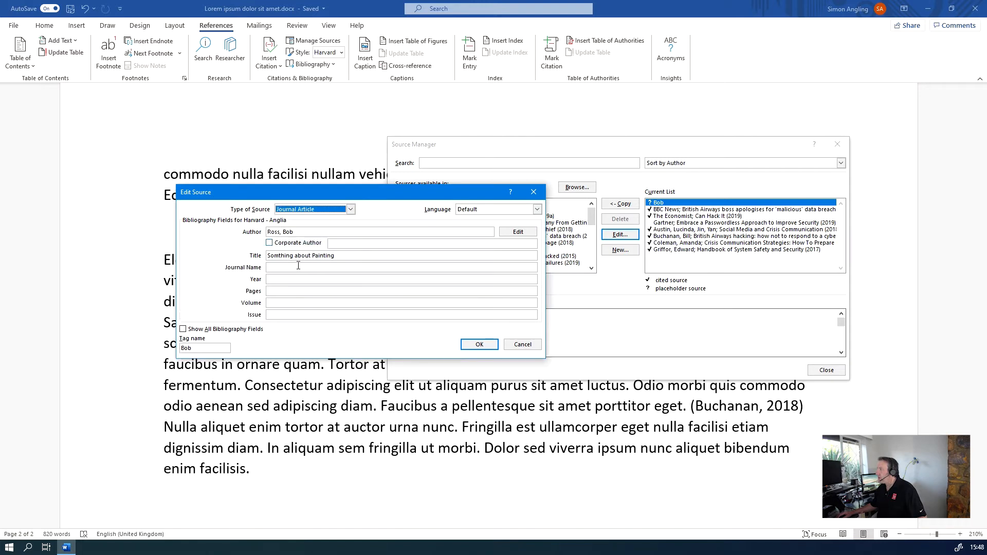
{"action": "left_click", "coordinate": [283, 268]}
{"action": "left_click", "coordinate": [281, 303]}
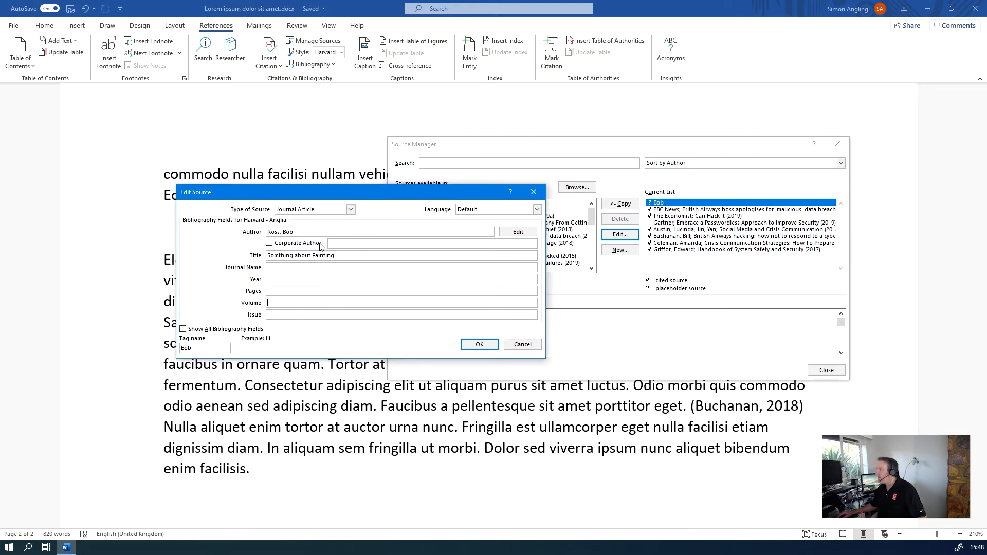
{"action": "left_click", "coordinate": [351, 210]}
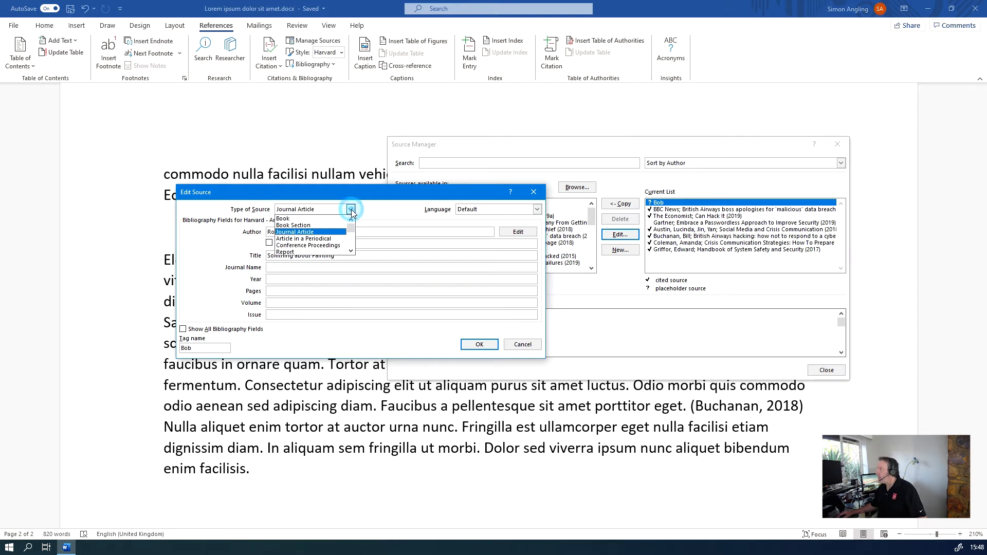
{"action": "left_click", "coordinate": [339, 252]}
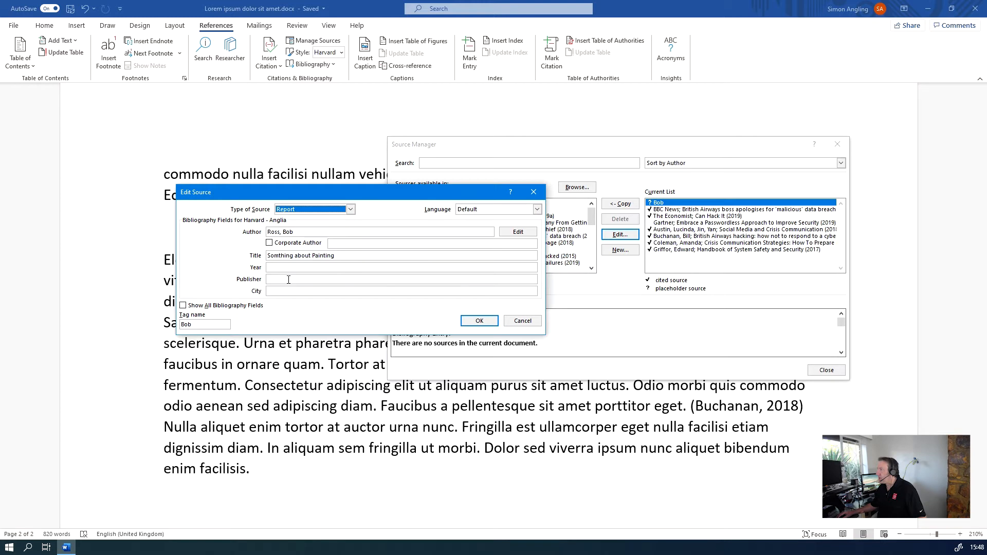
Change the source type to Document From Web site and go through its publication and access date fields
{"action": "left_click", "coordinate": [351, 209]}
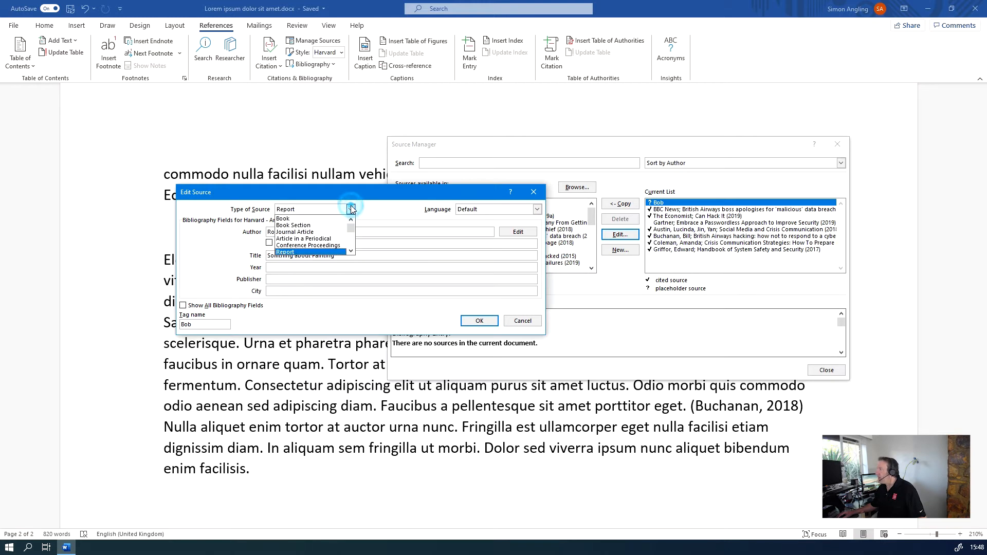
{"action": "left_click", "coordinate": [315, 231]}
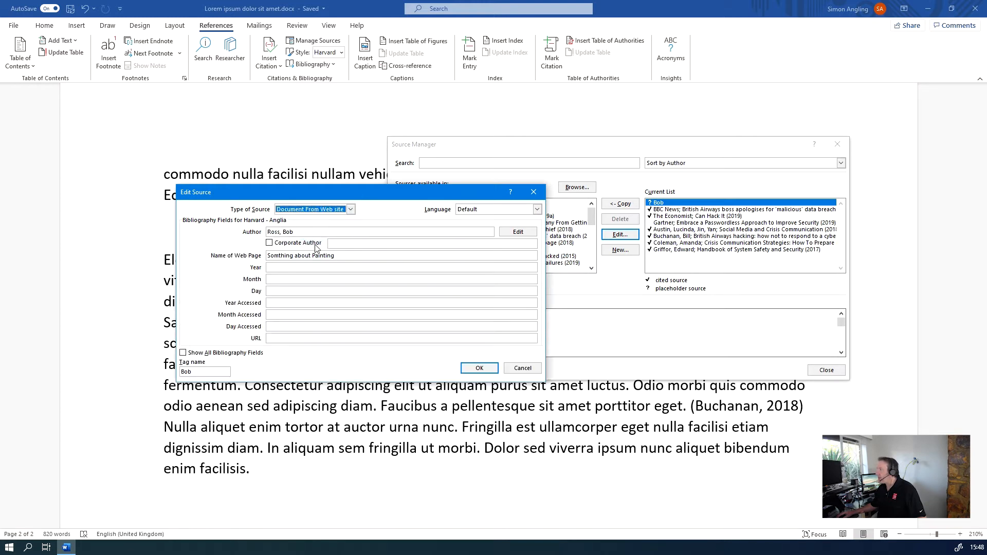
{"action": "left_click", "coordinate": [273, 268]}
{"action": "left_click", "coordinate": [272, 280]}
{"action": "left_click", "coordinate": [273, 289]}
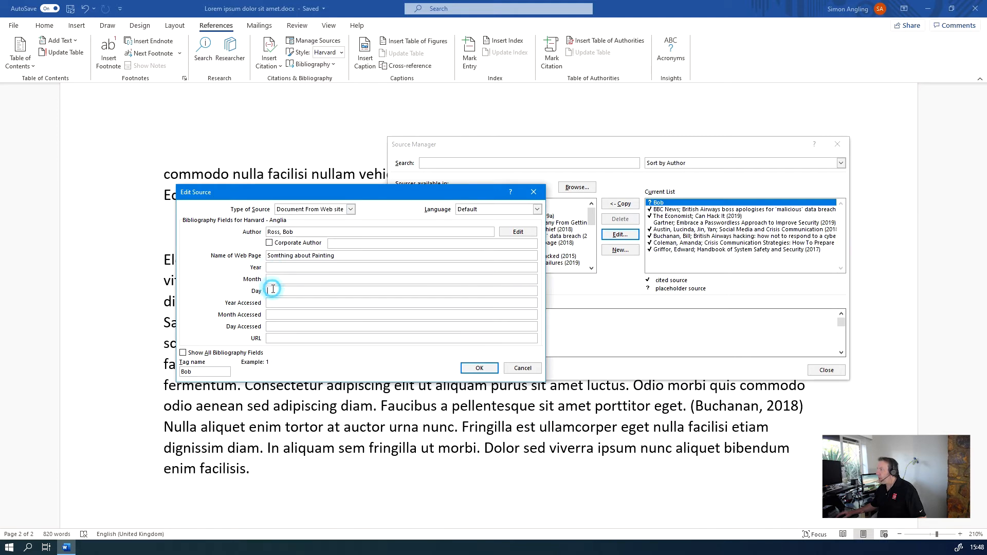
{"action": "left_click", "coordinate": [273, 304]}
{"action": "left_click", "coordinate": [274, 315]}
{"action": "left_click", "coordinate": [274, 325]}
Look through the remaining source types and set the Bob source's type back to Book
{"action": "left_click", "coordinate": [350, 209]}
{"action": "left_click", "coordinate": [351, 251]}
{"action": "left_click", "coordinate": [352, 252]}
{"action": "scroll", "coordinate": [329, 234], "scroll_direction": "up", "scroll_amount": 3}
{"action": "left_click", "coordinate": [316, 219]}
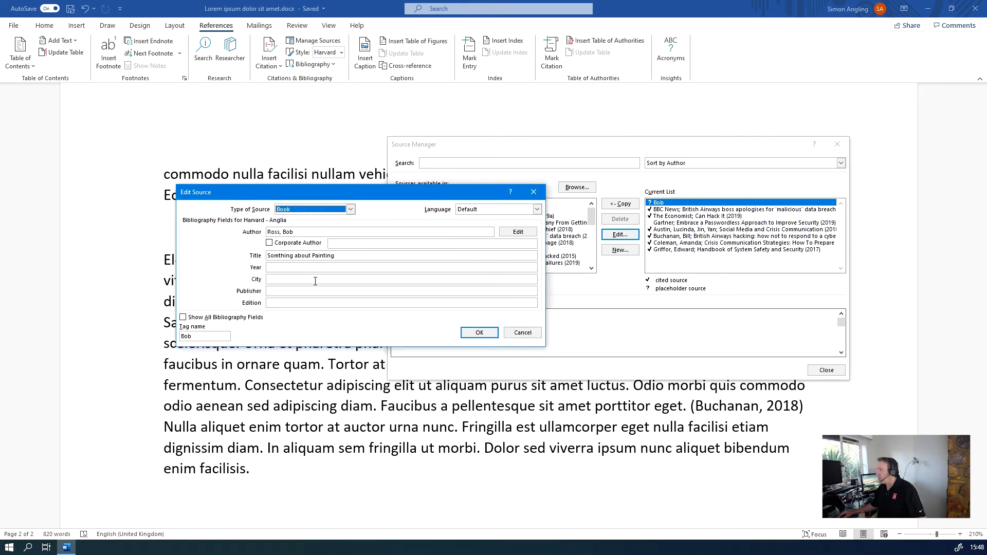
Show all bibliography fields for the book source, look through them, and hide the additional fields again
{"action": "left_click", "coordinate": [183, 317]}
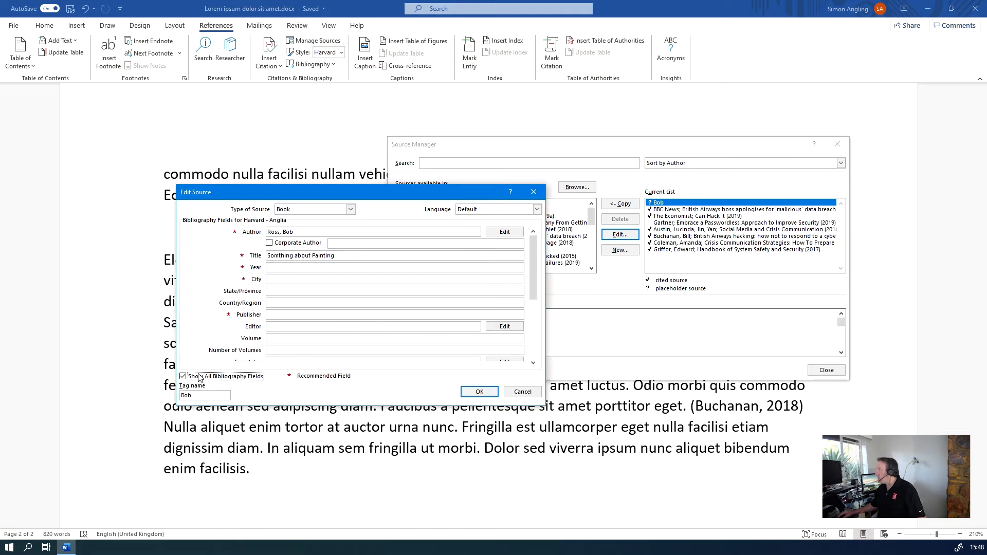
{"action": "mouse_move", "coordinate": [532, 292]}
{"action": "left_mouse_down"}
{"action": "mouse_move", "coordinate": [536, 355]}
{"action": "mouse_move", "coordinate": [533, 277]}
{"action": "left_mouse_up"}
{"action": "left_click", "coordinate": [183, 377]}
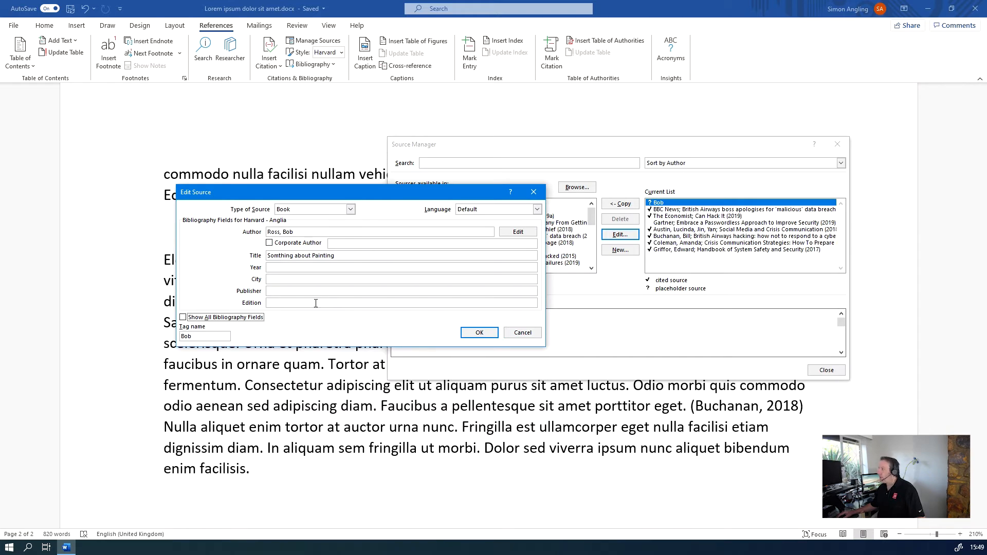
Save the Bob source's details and close the Source Manager
{"action": "left_click", "coordinate": [474, 335]}
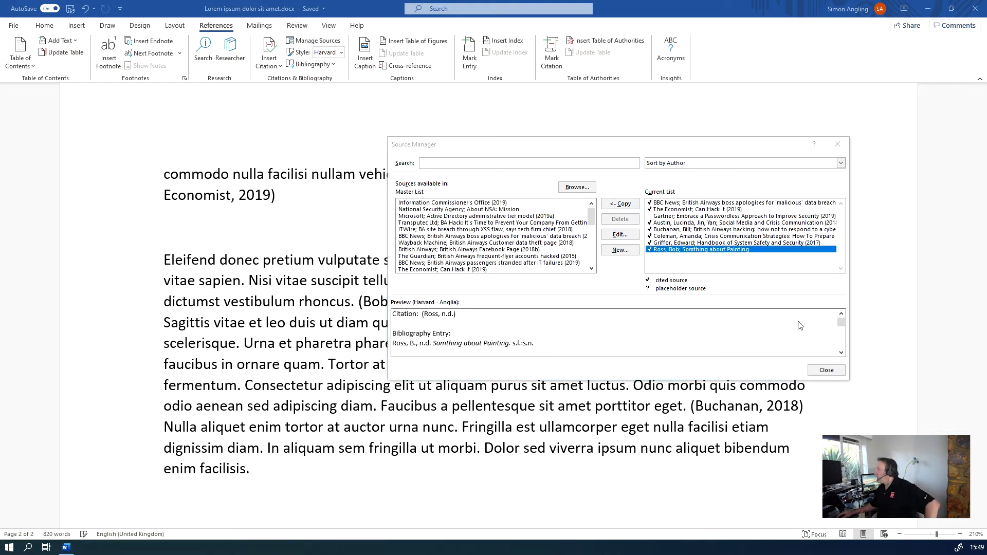
{"action": "left_click", "coordinate": [832, 372]}
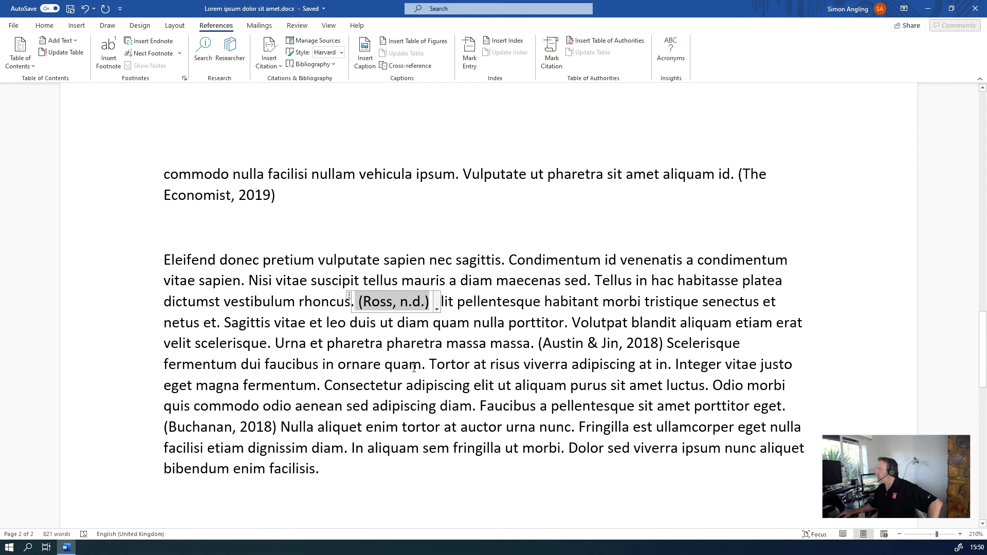
Update the citations and bibliography from the Bibliography block at the end of the document, and check the new entries
{"action": "scroll", "coordinate": [414, 369], "scroll_direction": "down", "scroll_amount": 10}
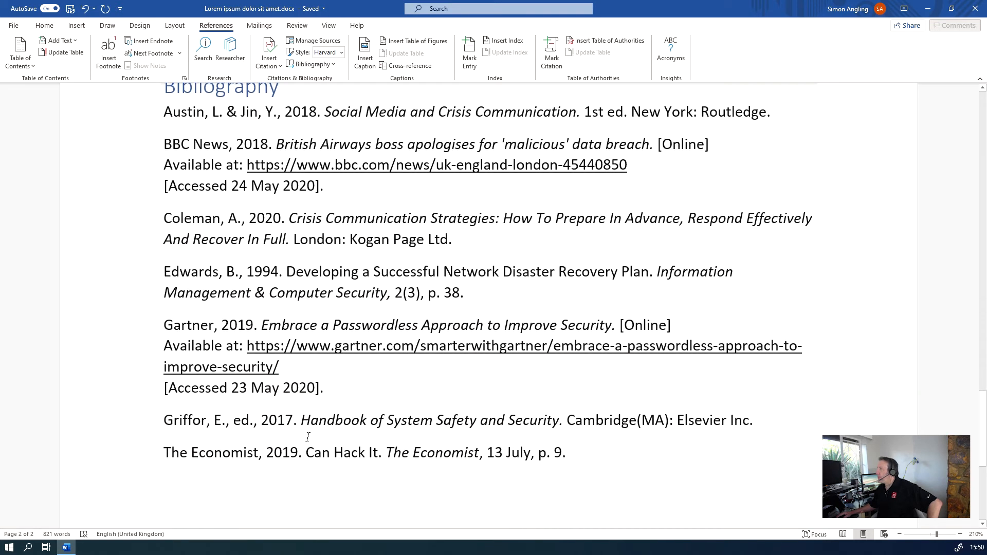
{"action": "scroll", "coordinate": [368, 421], "scroll_direction": "up", "scroll_amount": 1}
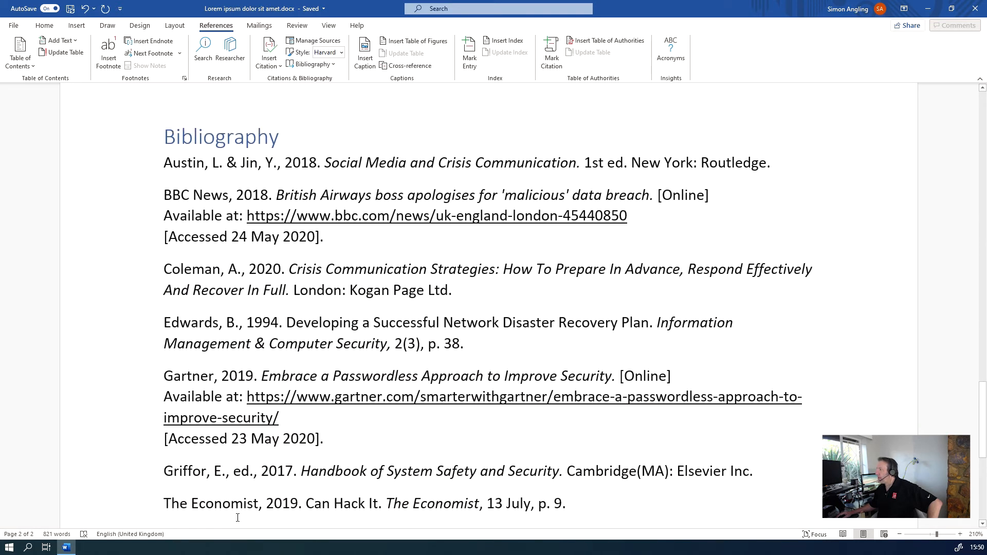
{"action": "left_click", "coordinate": [209, 159]}
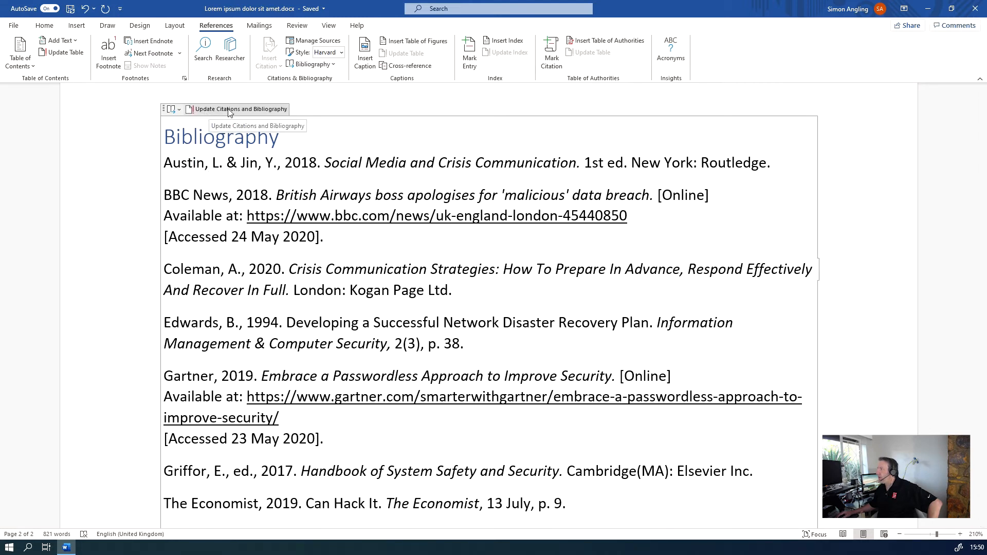
{"action": "left_click", "coordinate": [260, 111]}
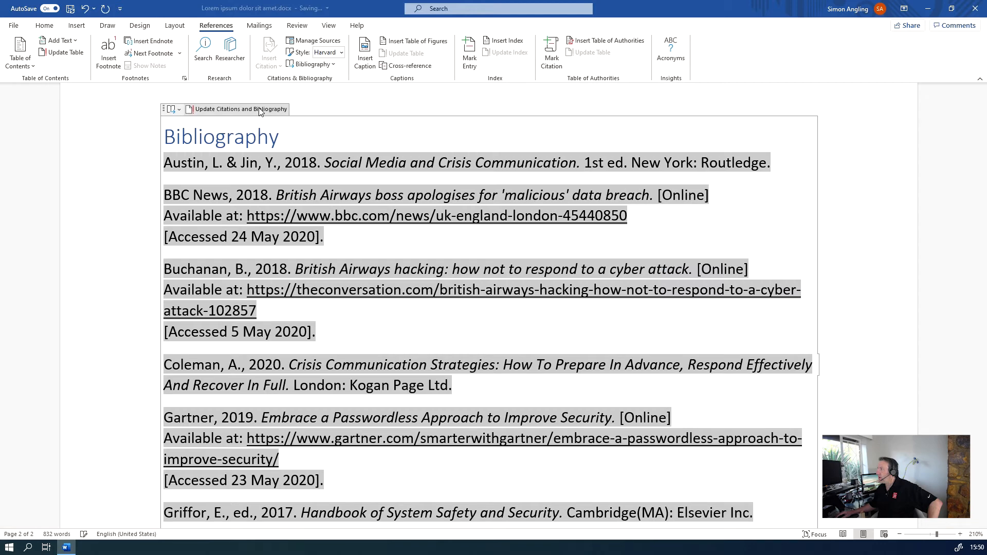
{"action": "scroll", "coordinate": [300, 362], "scroll_direction": "down", "scroll_amount": 3}
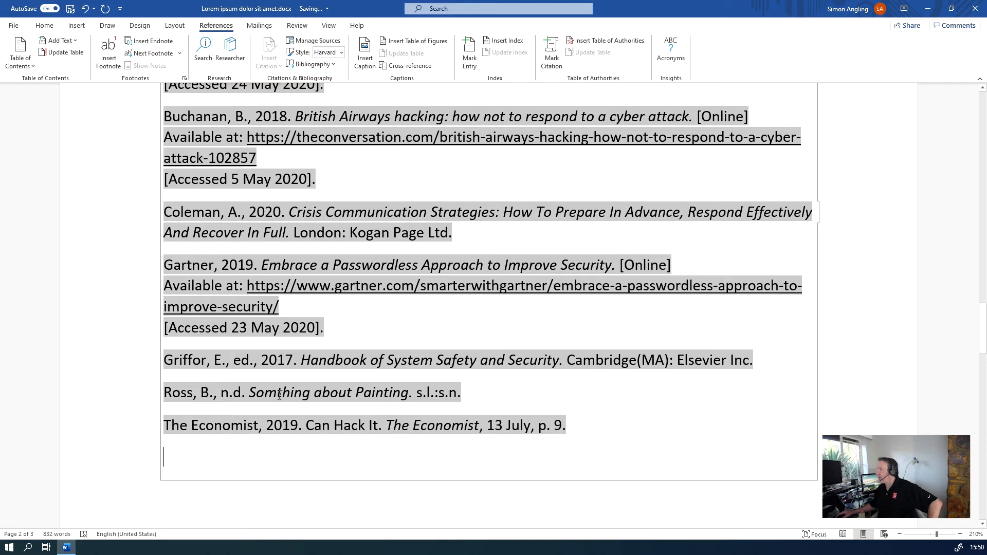
Correct the Bob Ross source's title to "Something about Painting" in the Source Manager and close it
{"action": "left_click", "coordinate": [314, 41]}
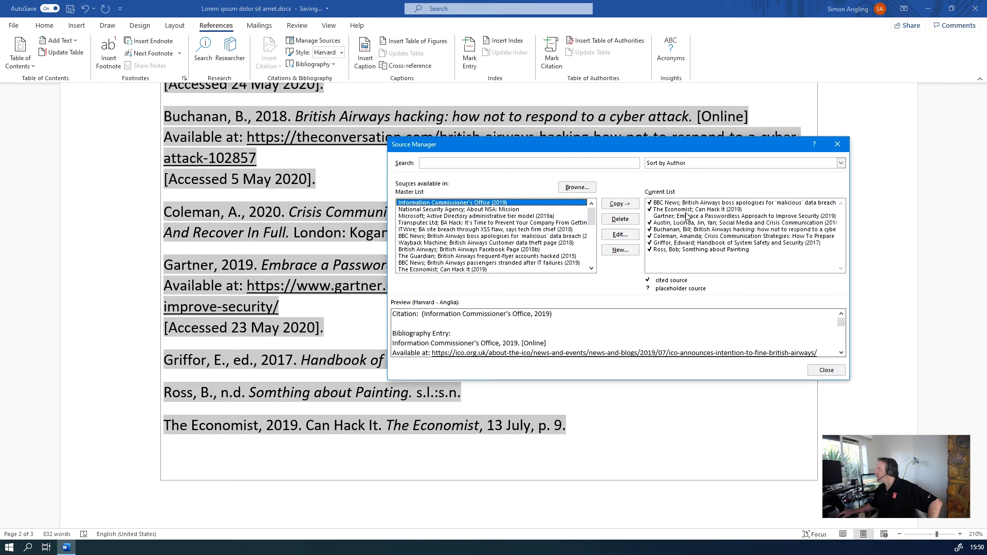
{"action": "left_click", "coordinate": [671, 250]}
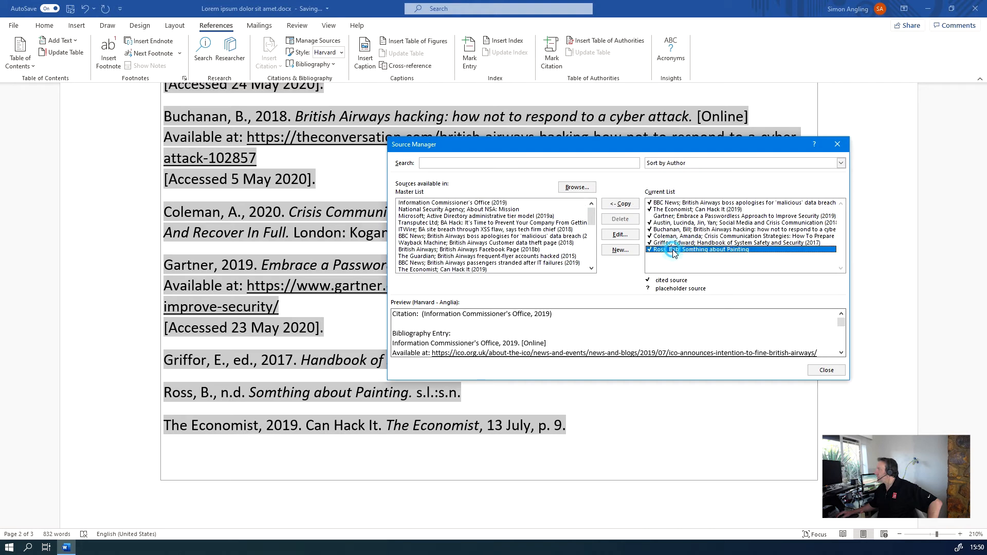
{"action": "left_click", "coordinate": [621, 234]}
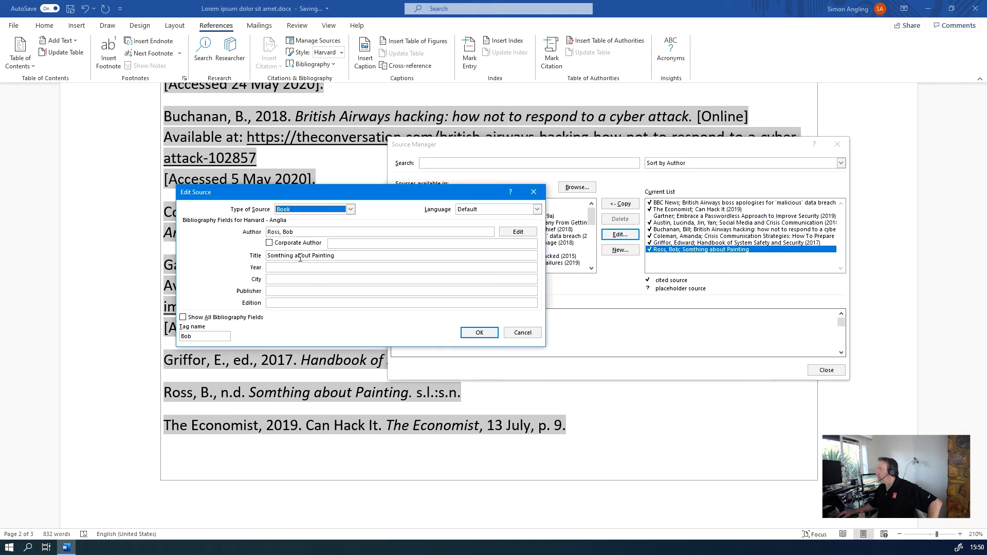
{"action": "left_click", "coordinate": [295, 256]}
{"action": "left_click", "coordinate": [278, 256]}
{"action": "type", "text": "e"}
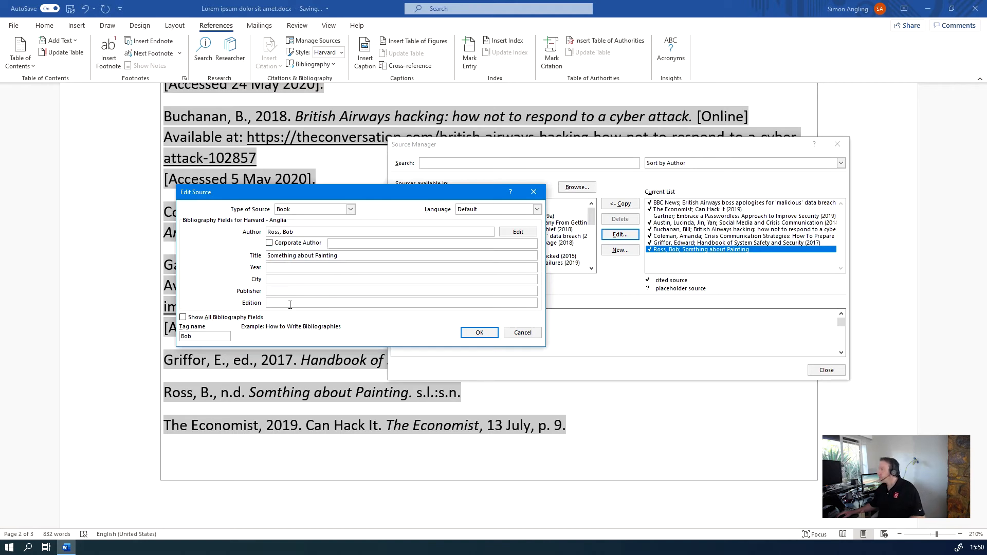
{"action": "left_click", "coordinate": [473, 335]}
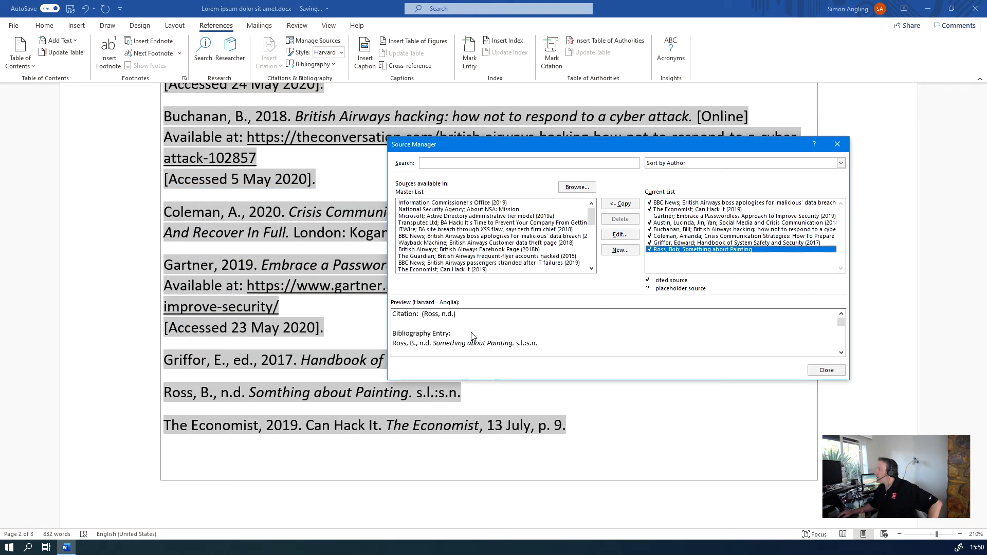
{"action": "left_click", "coordinate": [827, 371]}
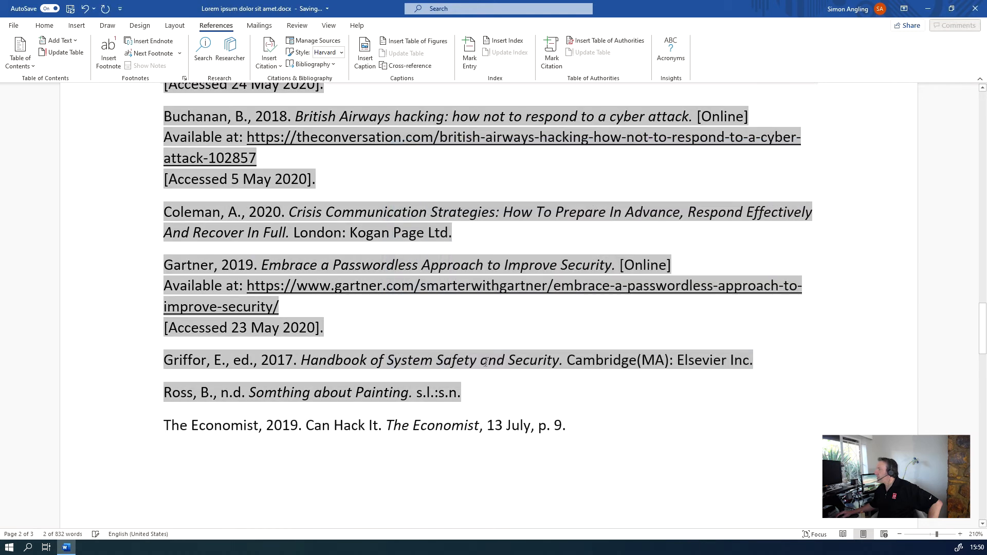
Refresh the bibliography so that it uses the corrected title of the Bob Ross entry
{"action": "scroll", "coordinate": [285, 257], "scroll_direction": "up", "scroll_amount": 5}
{"action": "left_click", "coordinate": [240, 214]}
{"action": "left_click", "coordinate": [242, 160]}
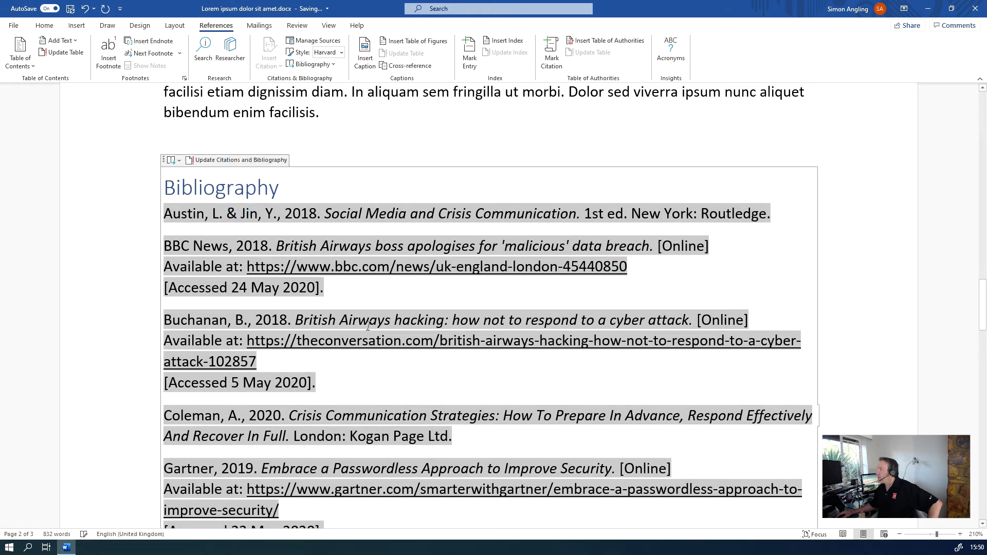
{"action": "scroll", "coordinate": [350, 421], "scroll_direction": "down", "scroll_amount": 4}
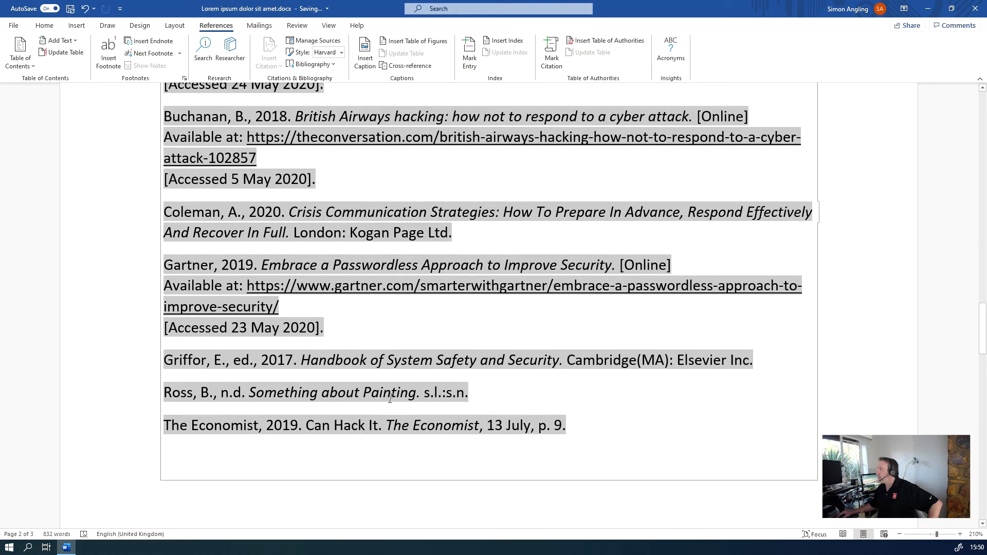
Reopen the Source Manager and examine the citation previews of several sources in the current and master lists
{"action": "left_click", "coordinate": [317, 40]}
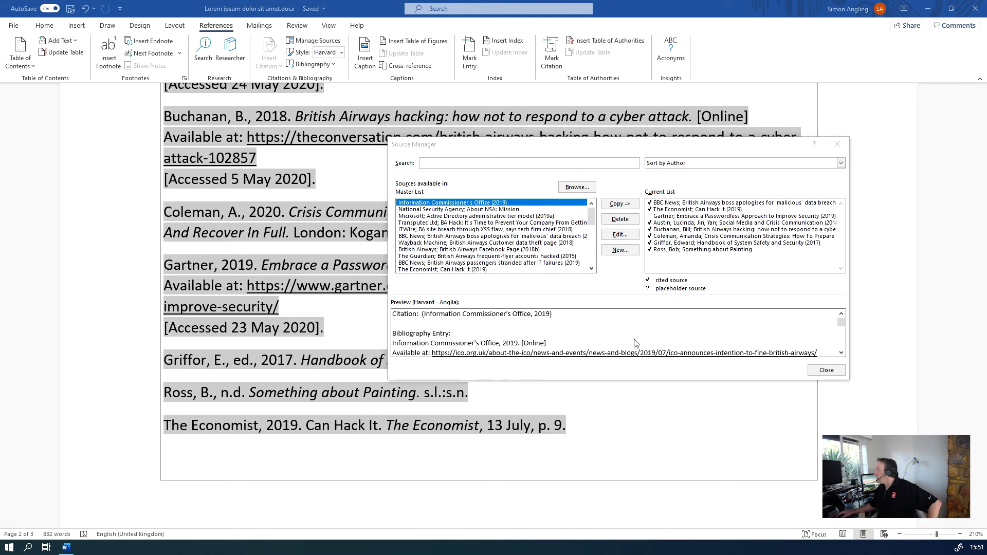
{"action": "left_click", "coordinate": [681, 242]}
{"action": "left_click", "coordinate": [689, 237]}
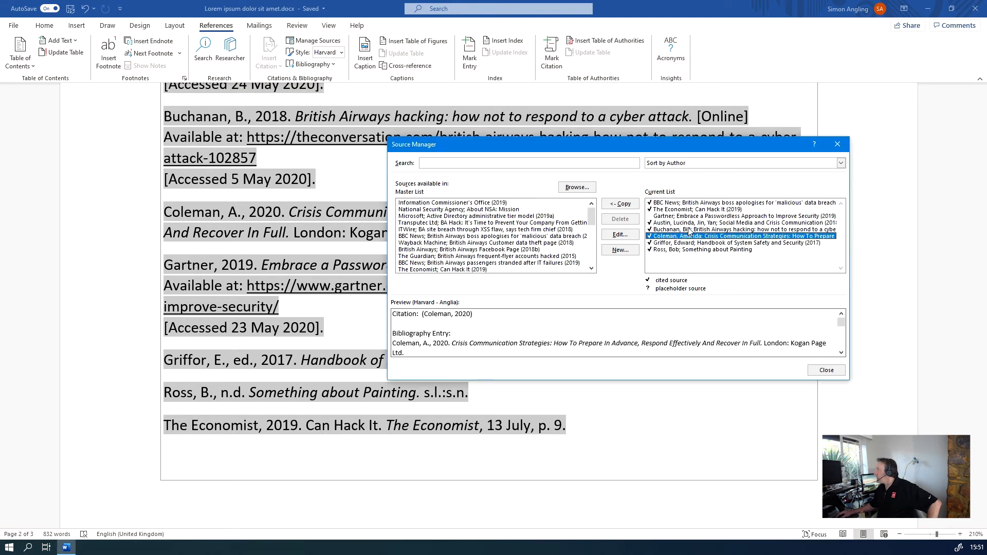
{"action": "left_click", "coordinate": [689, 229]}
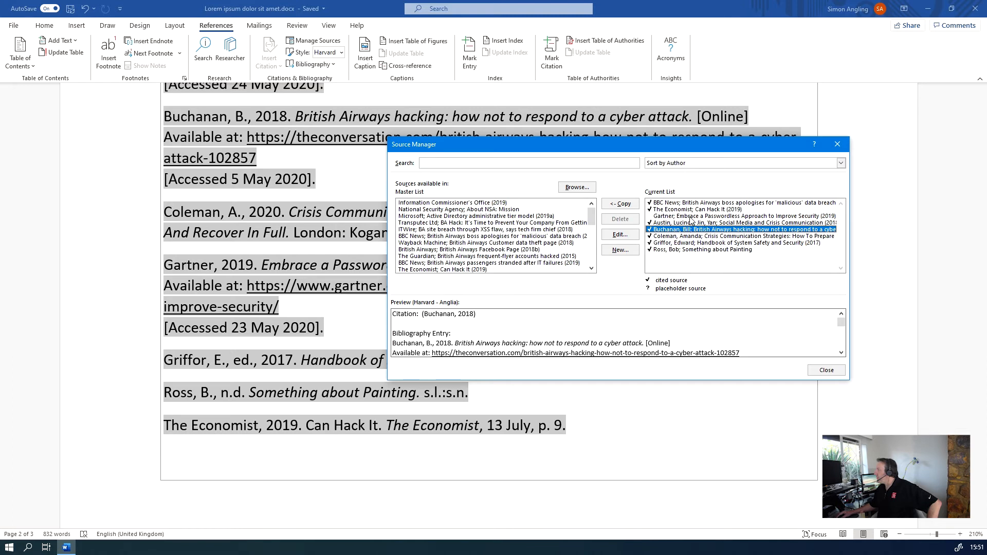
{"action": "left_click", "coordinate": [458, 236]}
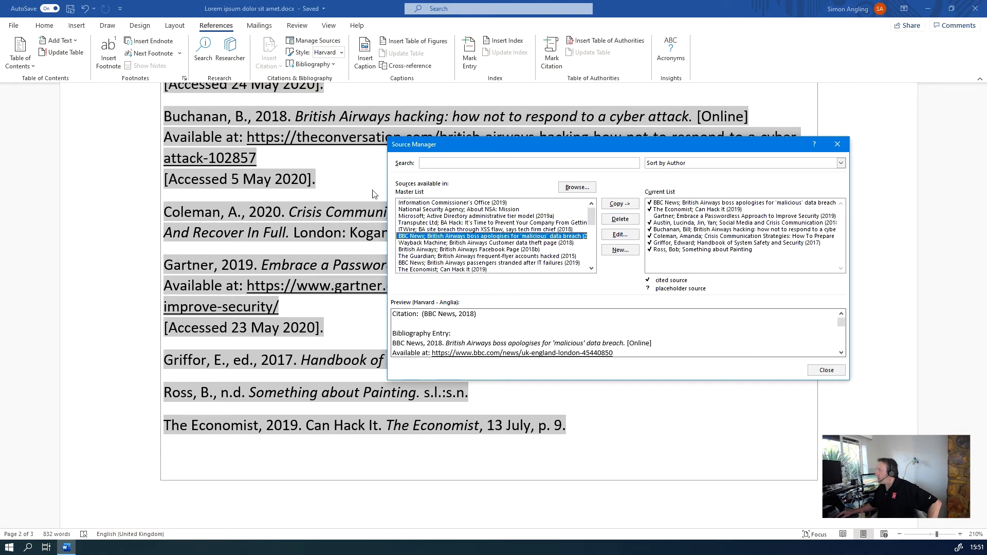
{"action": "left_click", "coordinate": [700, 230]}
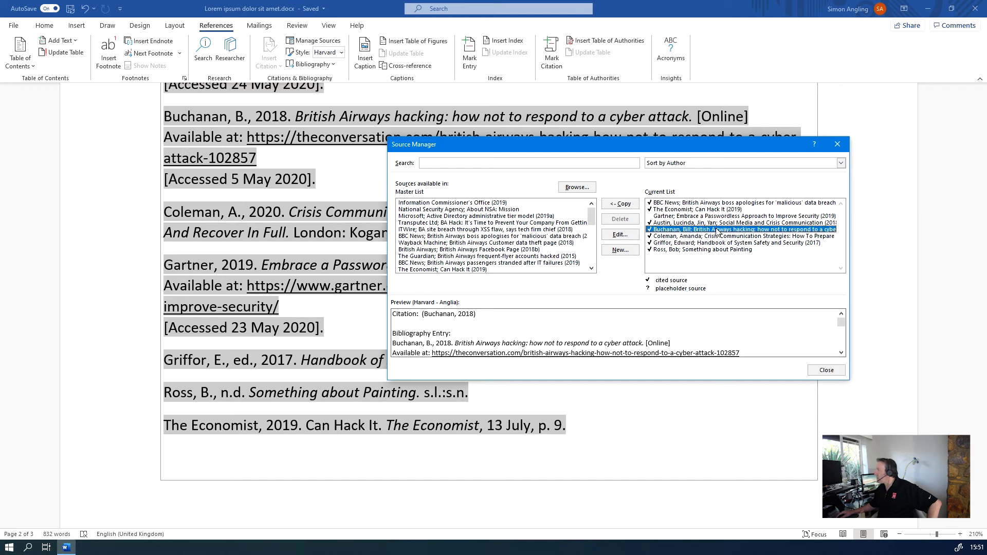
{"action": "left_click", "coordinate": [680, 250]}
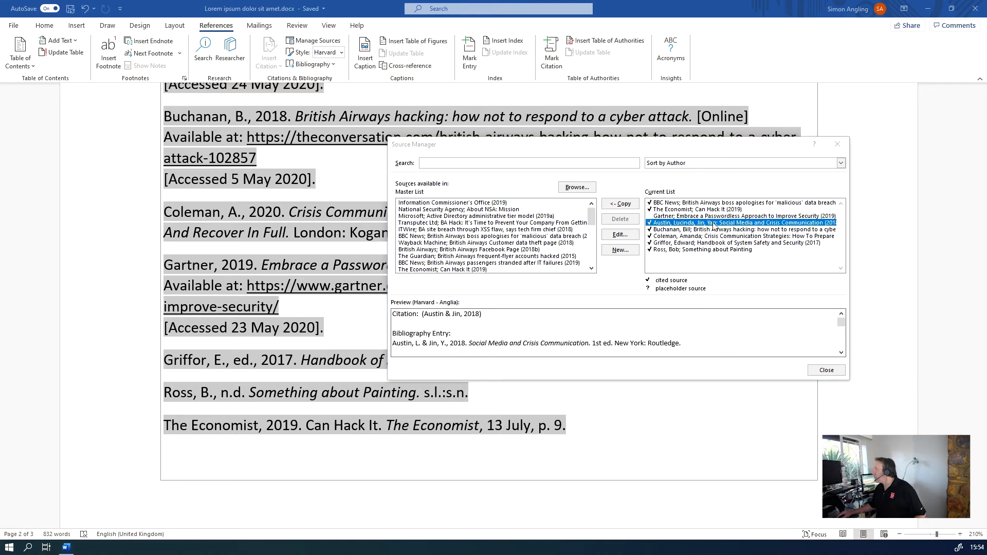
Try reordering the two authors of the Social Media and Crisis Communication source, restore their order and discard the edit
{"action": "left_click", "coordinate": [620, 236]}
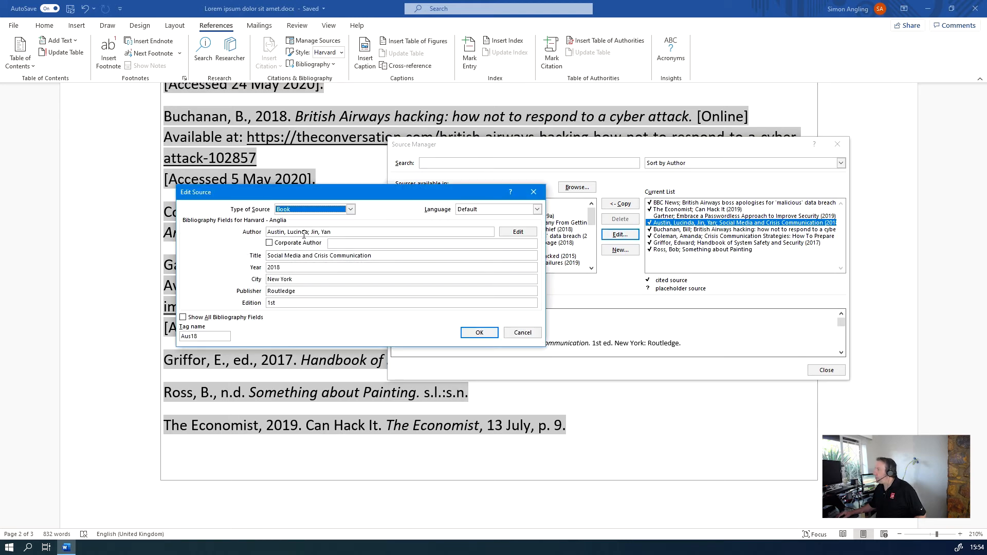
{"action": "left_click", "coordinate": [518, 232]}
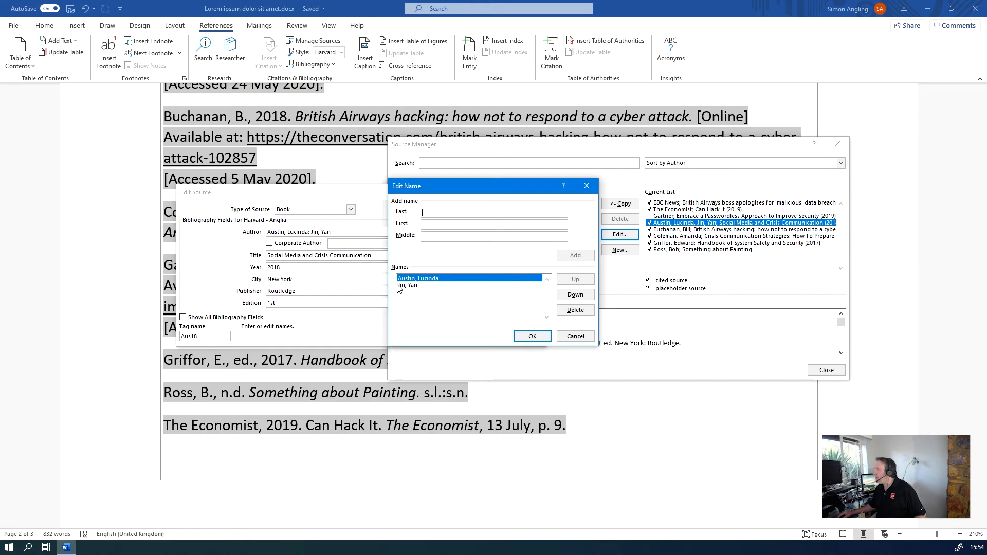
{"action": "left_click", "coordinate": [408, 285]}
{"action": "left_click", "coordinate": [576, 280]}
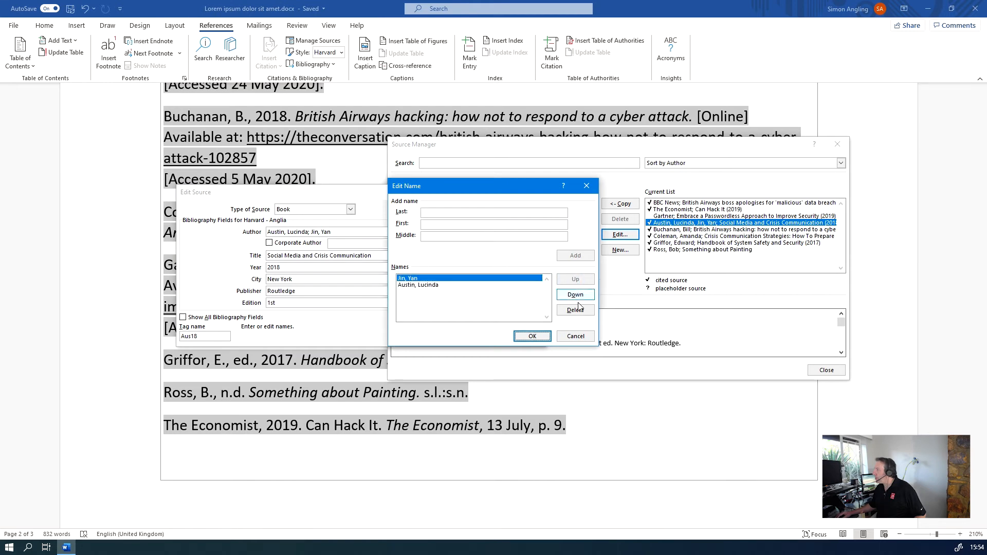
{"action": "left_click", "coordinate": [575, 294]}
{"action": "left_click", "coordinate": [576, 337]}
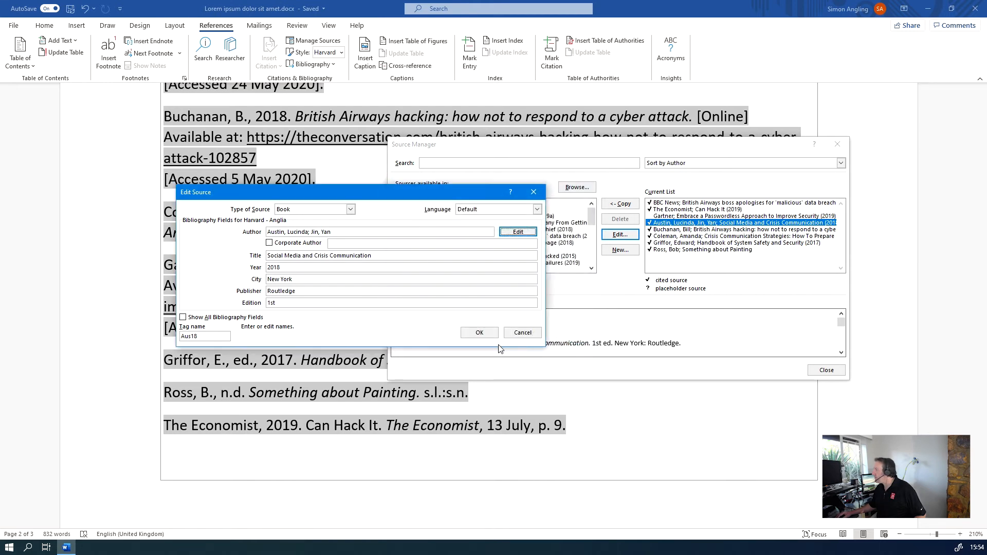
{"action": "left_click", "coordinate": [522, 333]}
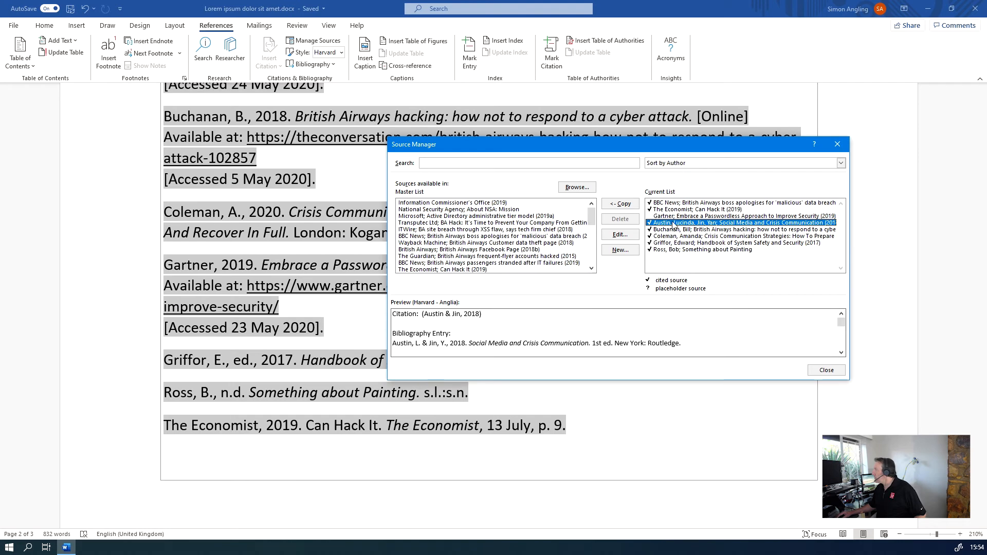
Examine the BBC News source's details and the uncited Gartner source's preview, and close the Source Manager
{"action": "left_click", "coordinate": [671, 204]}
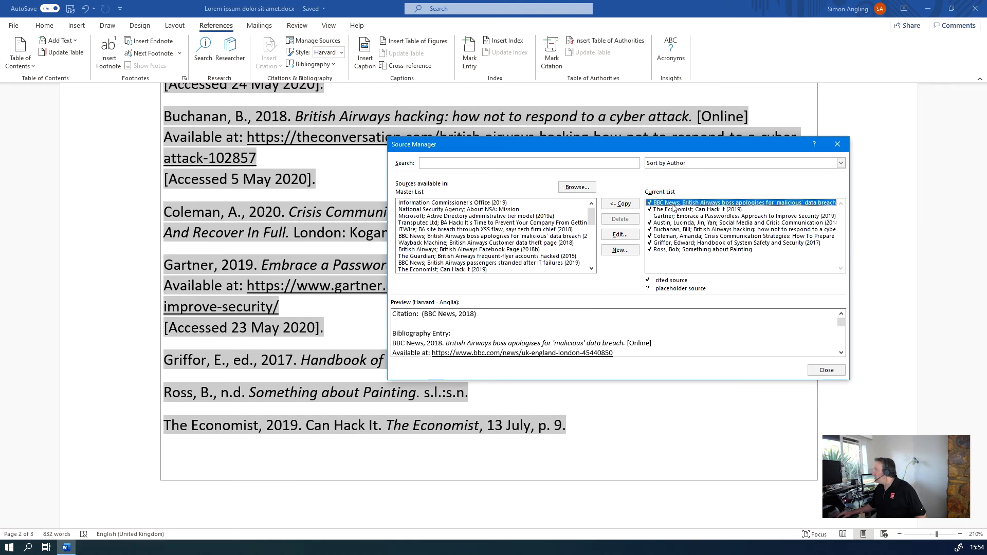
{"action": "left_click", "coordinate": [620, 235]}
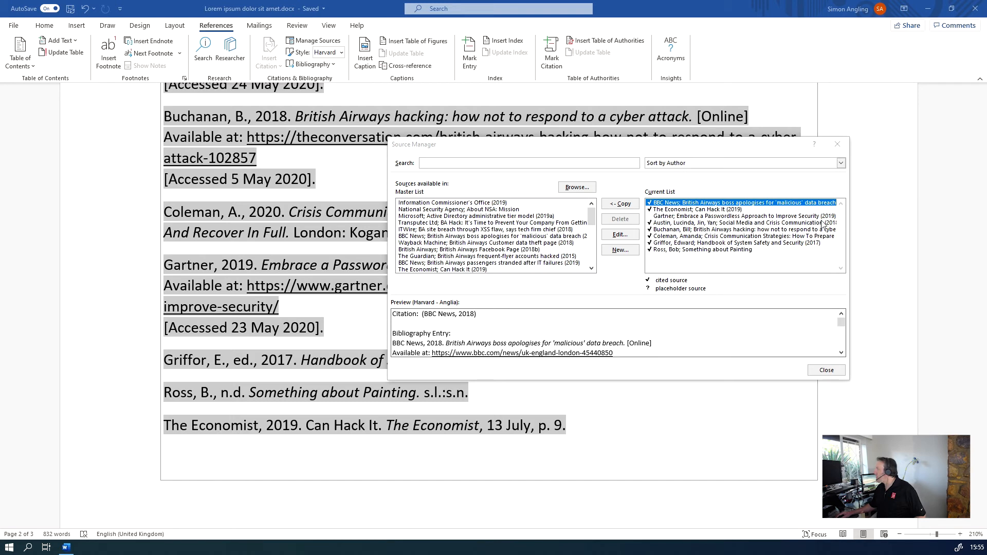
{"action": "left_click", "coordinate": [675, 216]}
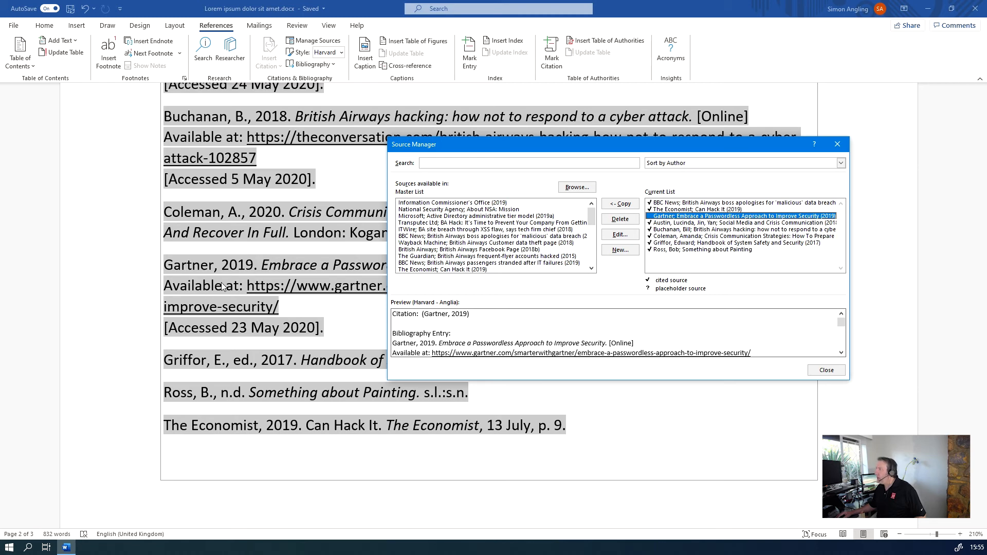
{"action": "left_click", "coordinate": [838, 144]}
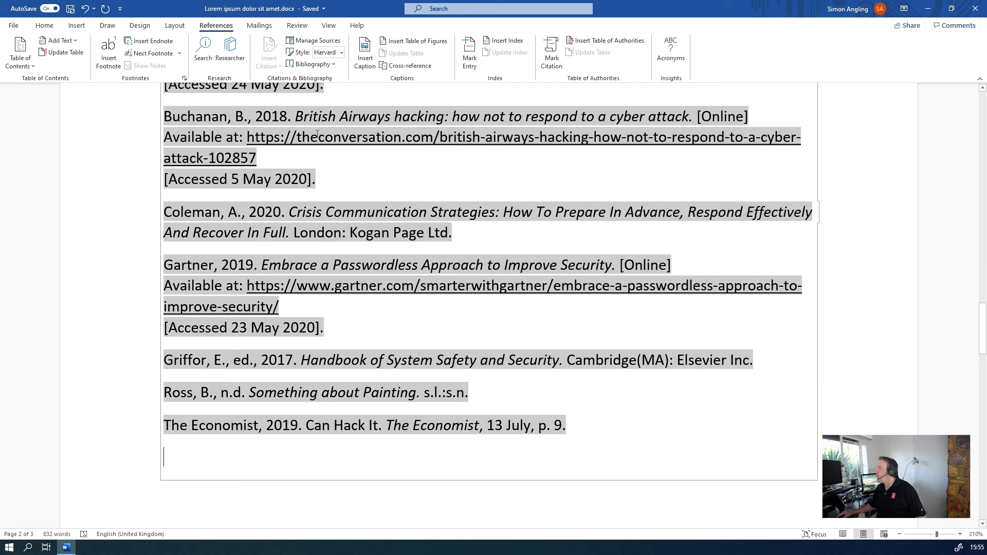
Change the citation style to ISO 690 - Numerical Reference and review the citations and bibliography entries
{"action": "left_click", "coordinate": [341, 52]}
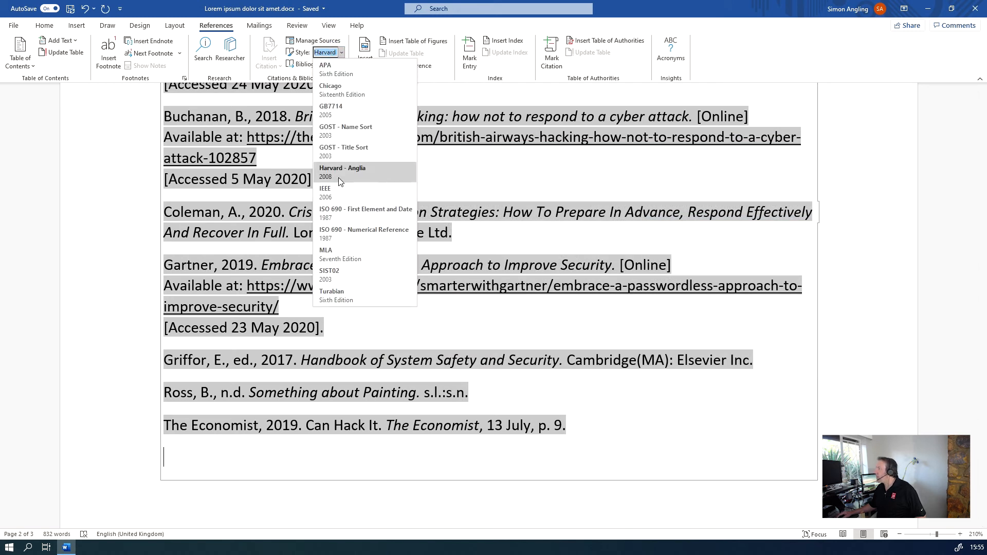
{"action": "left_click", "coordinate": [360, 230]}
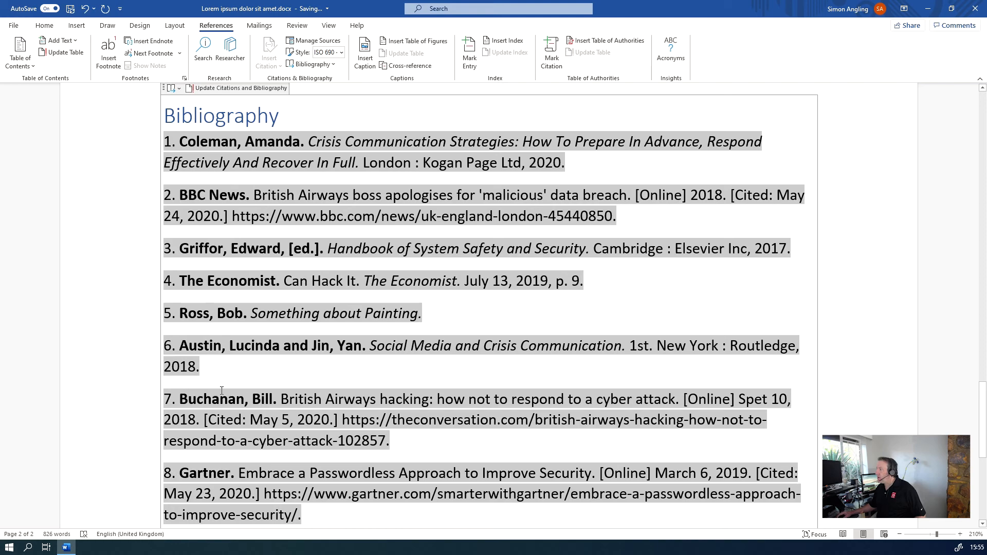
{"action": "scroll", "coordinate": [291, 425], "scroll_direction": "up", "scroll_amount": 4}
{"action": "scroll", "coordinate": [196, 433], "scroll_direction": "down", "scroll_amount": 4}
{"action": "scroll", "coordinate": [196, 433], "scroll_direction": "up", "scroll_amount": 4}
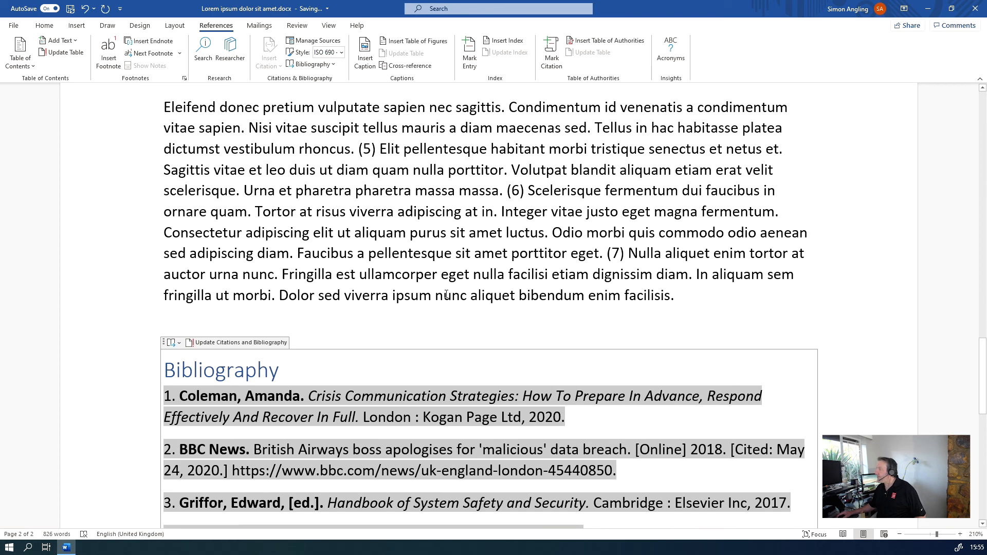
{"action": "scroll", "coordinate": [447, 294], "scroll_direction": "down", "scroll_amount": 5}
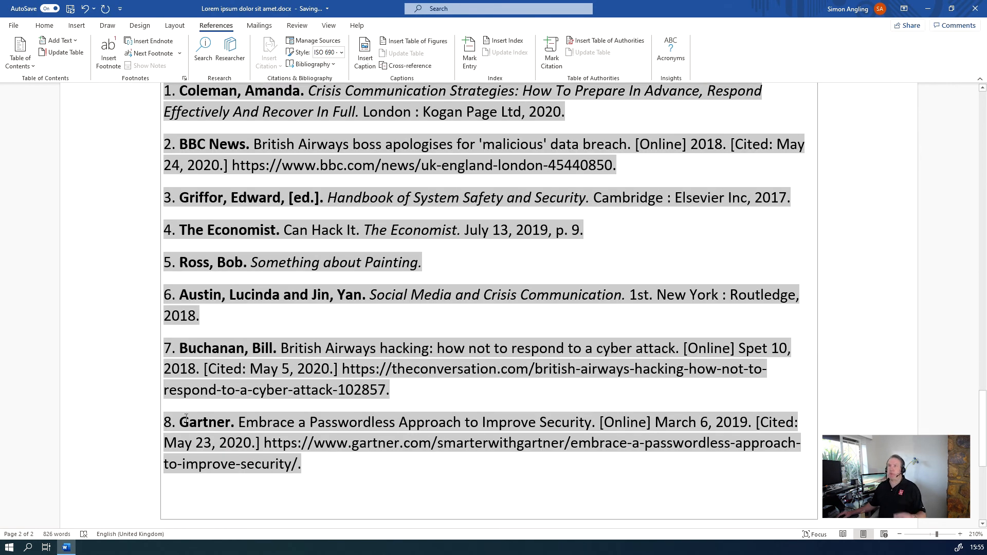
{"action": "scroll", "coordinate": [201, 444], "scroll_direction": "up", "scroll_amount": 3}
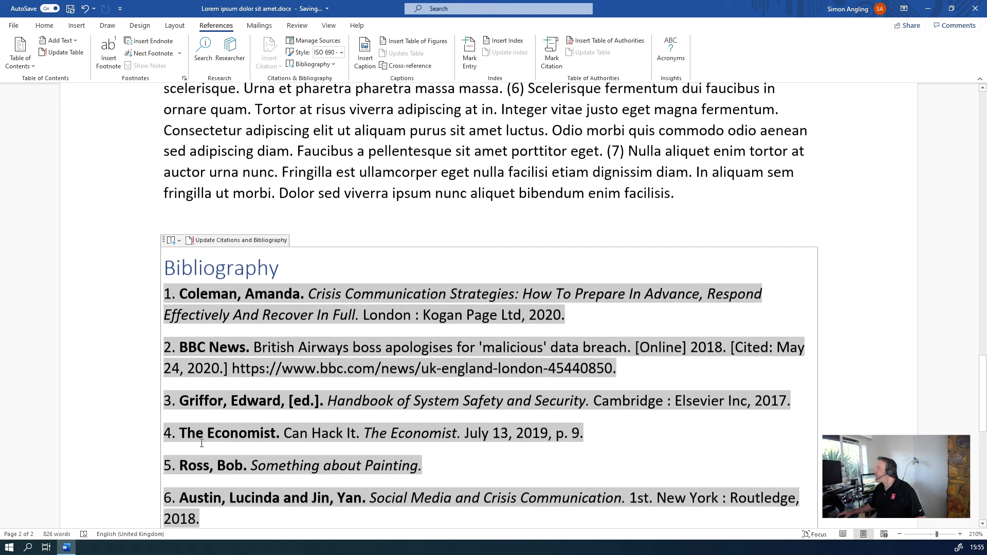
{"action": "scroll", "coordinate": [202, 444], "scroll_direction": "down", "scroll_amount": 2}
Insert a citation of "British Airways hacking: how not to respond to a cyber attack" before "Duis ut diam quam" in the Aenean paragraph
{"action": "scroll", "coordinate": [324, 457], "scroll_direction": "up", "scroll_amount": 17}
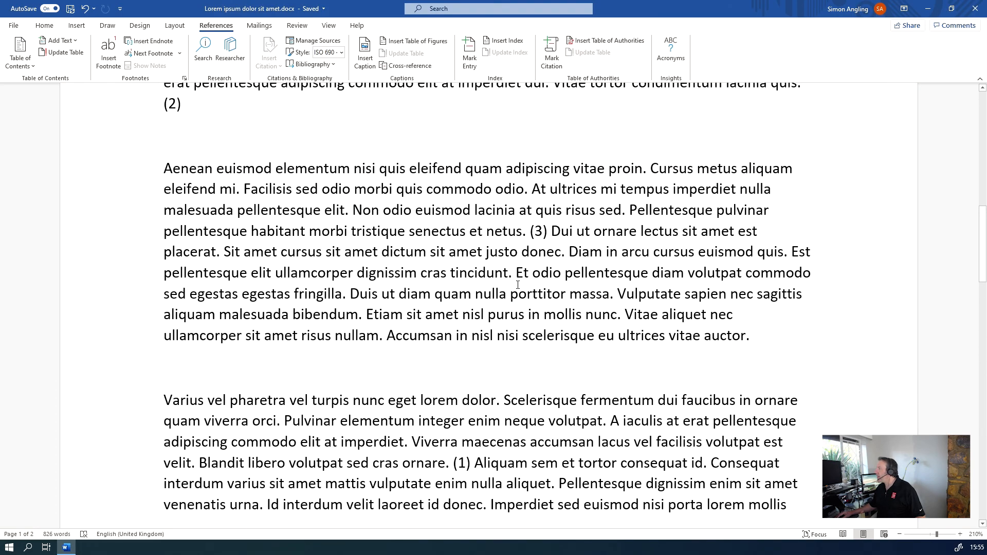
{"action": "left_click", "coordinate": [349, 294]}
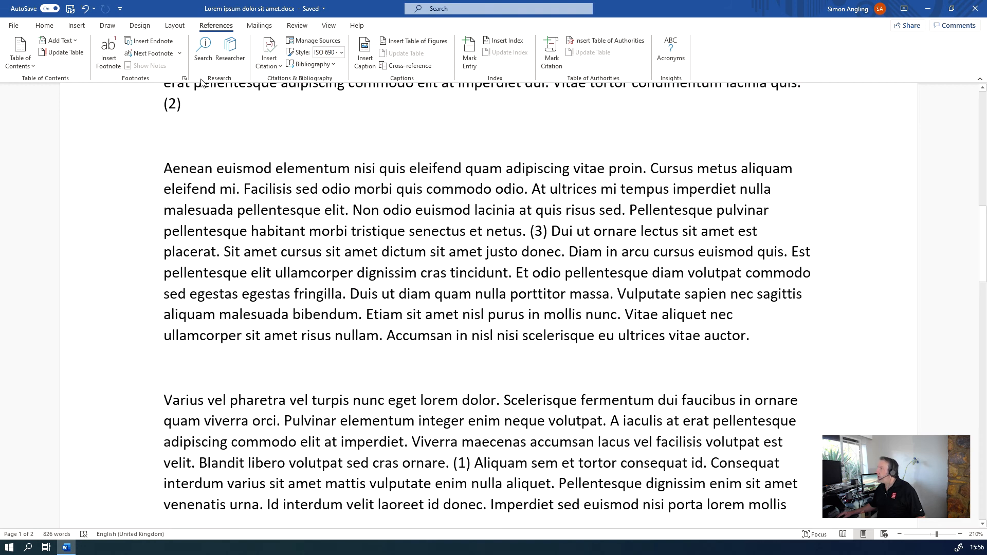
{"action": "left_click", "coordinate": [269, 55]}
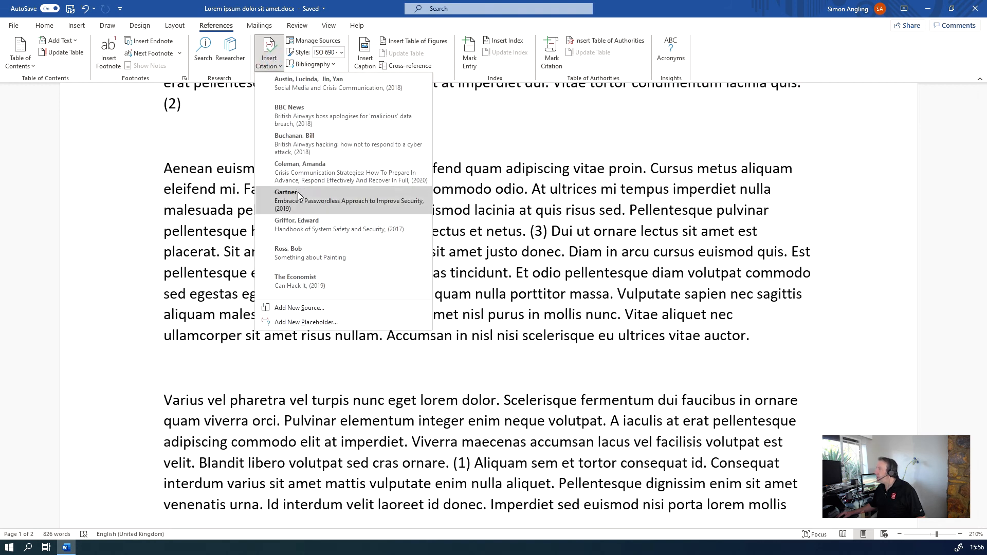
{"action": "left_click", "coordinate": [299, 144]}
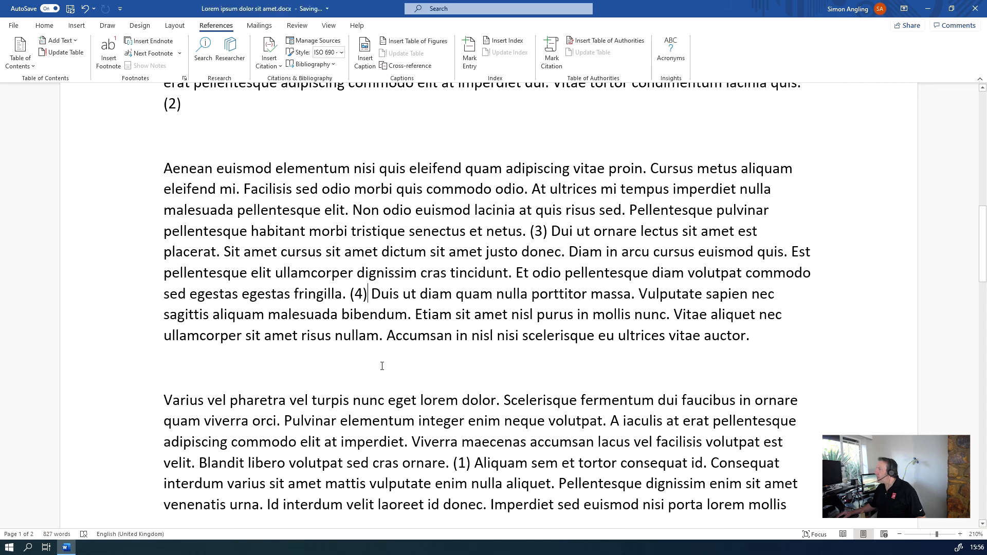
Update the citations and bibliography to account for the added citation, and check the order of the numbered entries
{"action": "scroll", "coordinate": [383, 366], "scroll_direction": "down", "scroll_amount": 15}
{"action": "scroll", "coordinate": [384, 383], "scroll_direction": "up", "scroll_amount": 2}
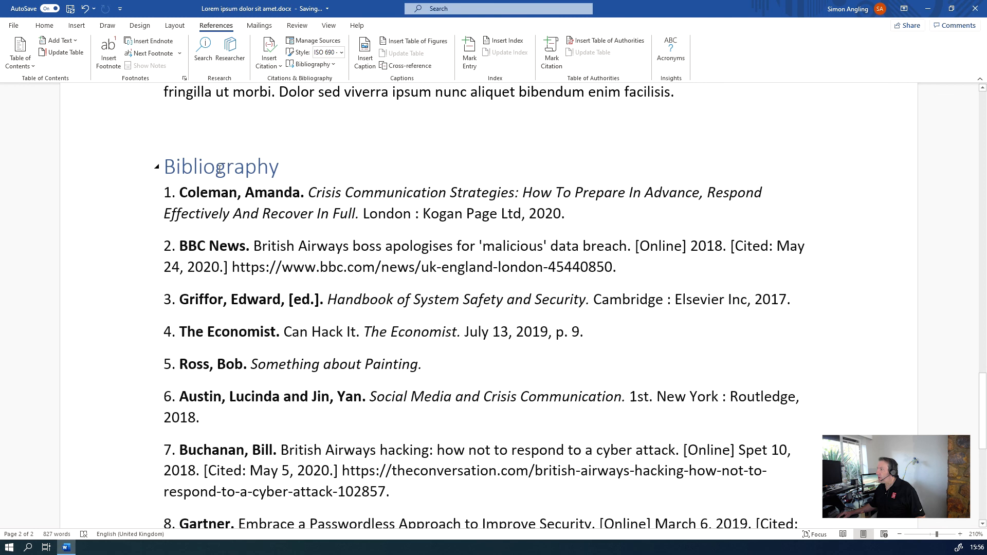
{"action": "left_click", "coordinate": [220, 170]}
{"action": "left_click", "coordinate": [241, 139]}
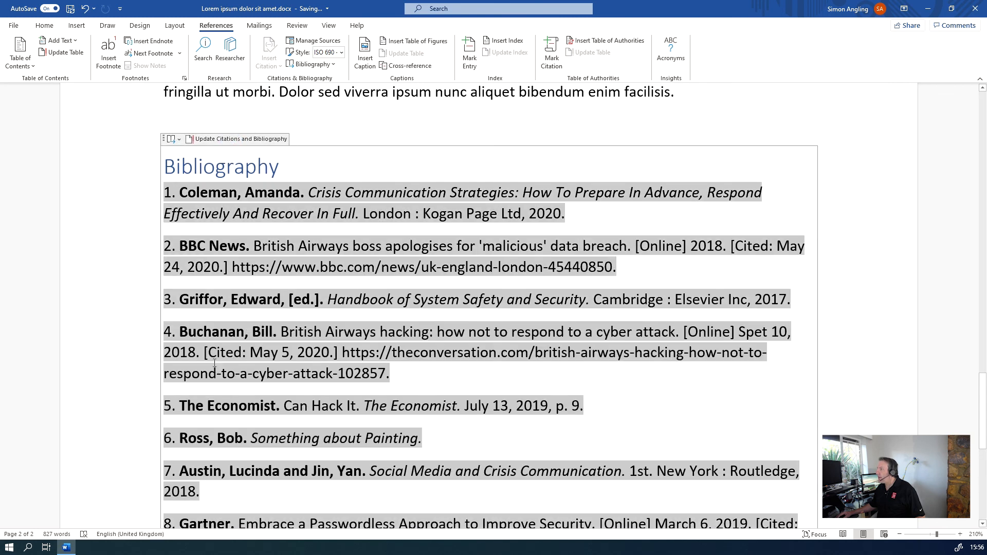
{"action": "left_click", "coordinate": [124, 350]}
{"action": "scroll", "coordinate": [231, 465], "scroll_direction": "down", "scroll_amount": 2}
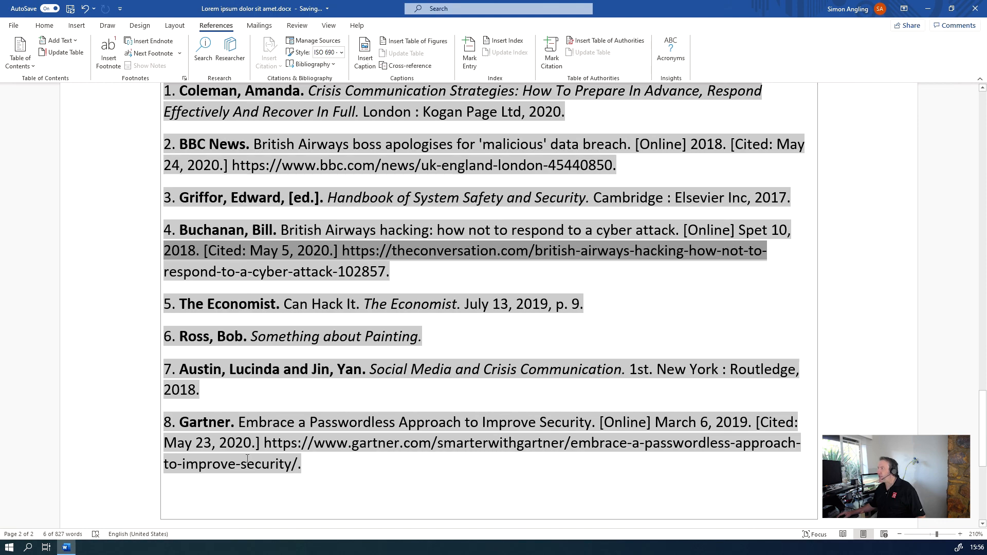
{"action": "scroll", "coordinate": [234, 465], "scroll_direction": "up", "scroll_amount": 4}
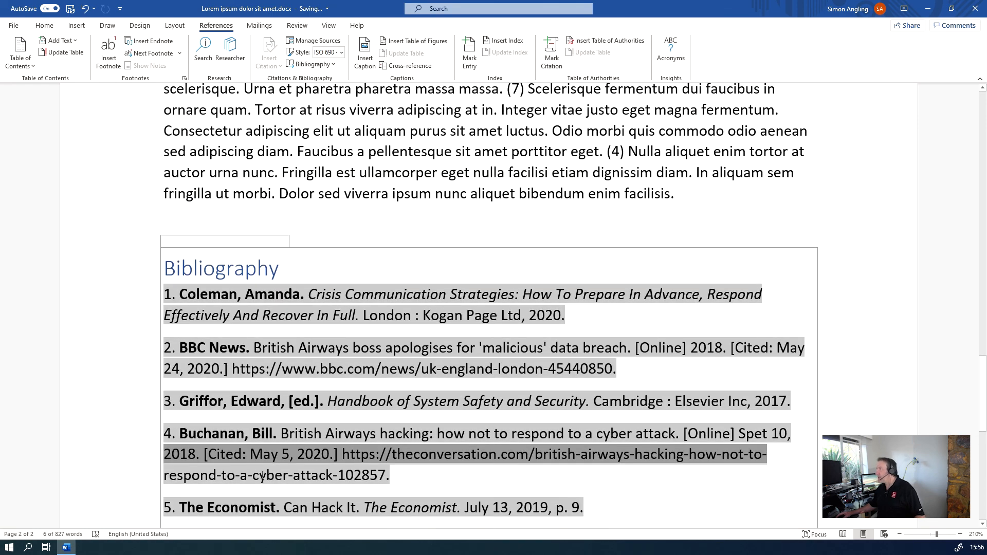
{"action": "scroll", "coordinate": [287, 488], "scroll_direction": "down", "scroll_amount": 4}
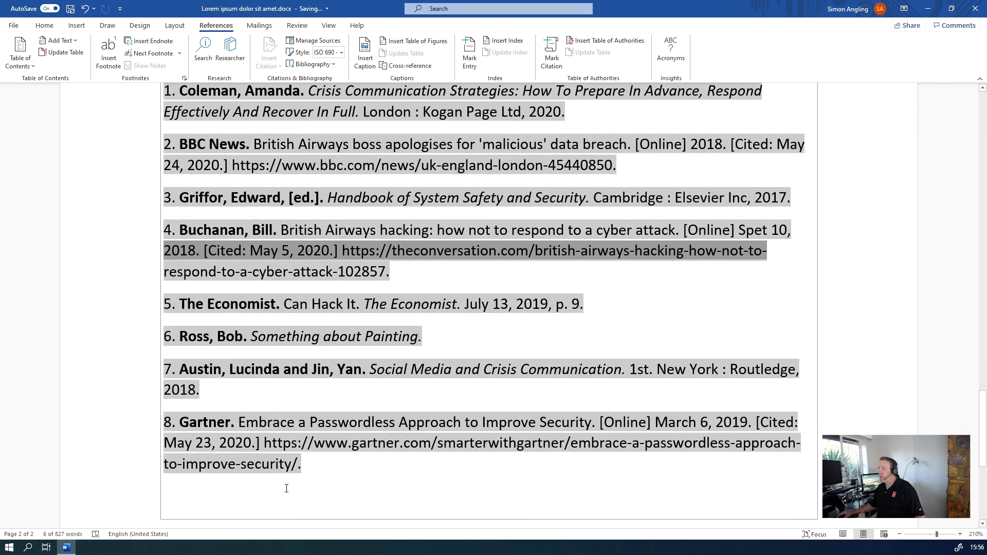